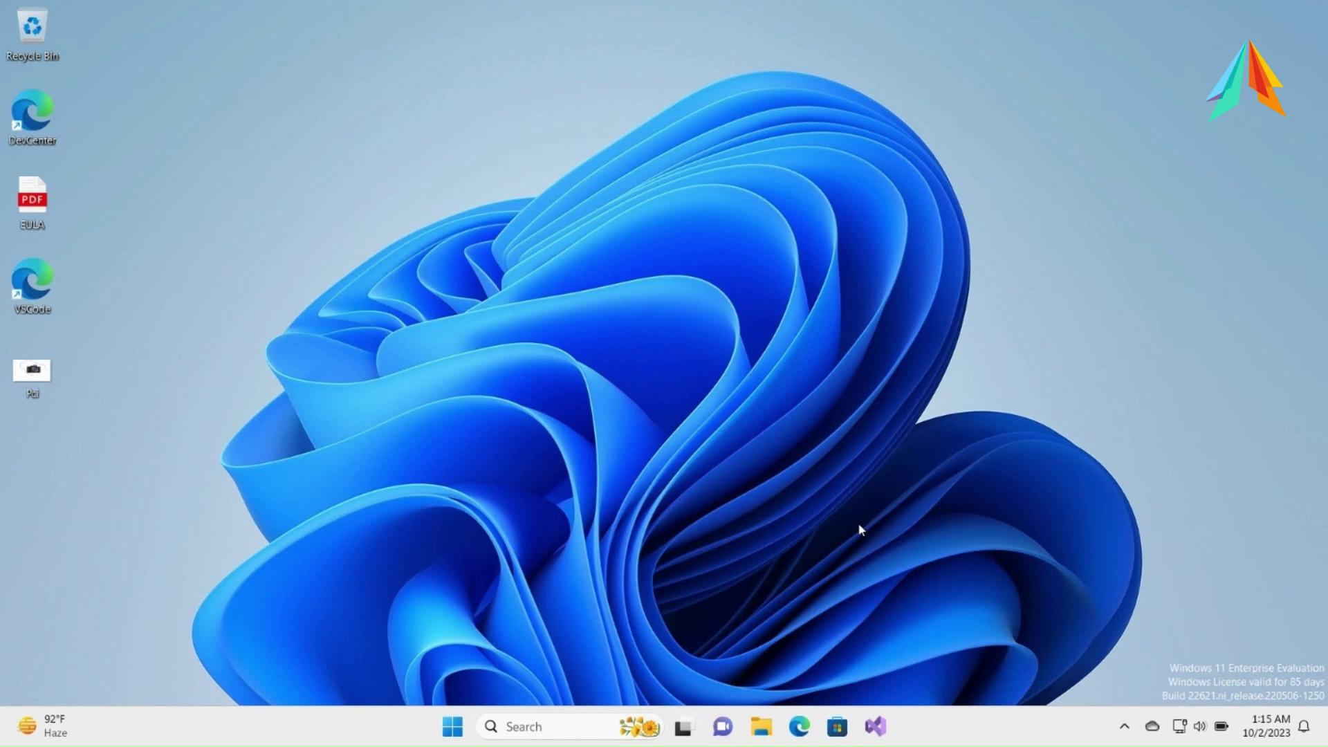
- Open the Windows Update page in Settings to check whether the system is up to date
key(super)
text(set)
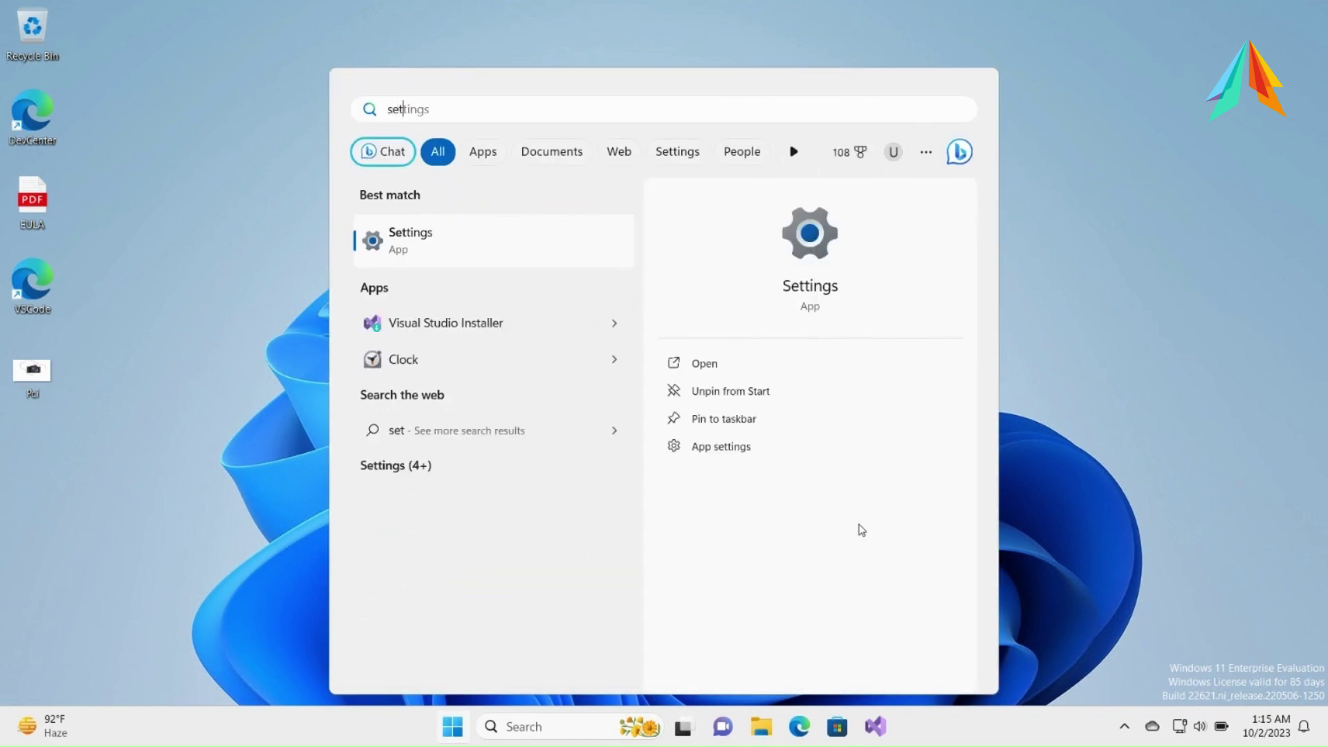
click(429, 253)
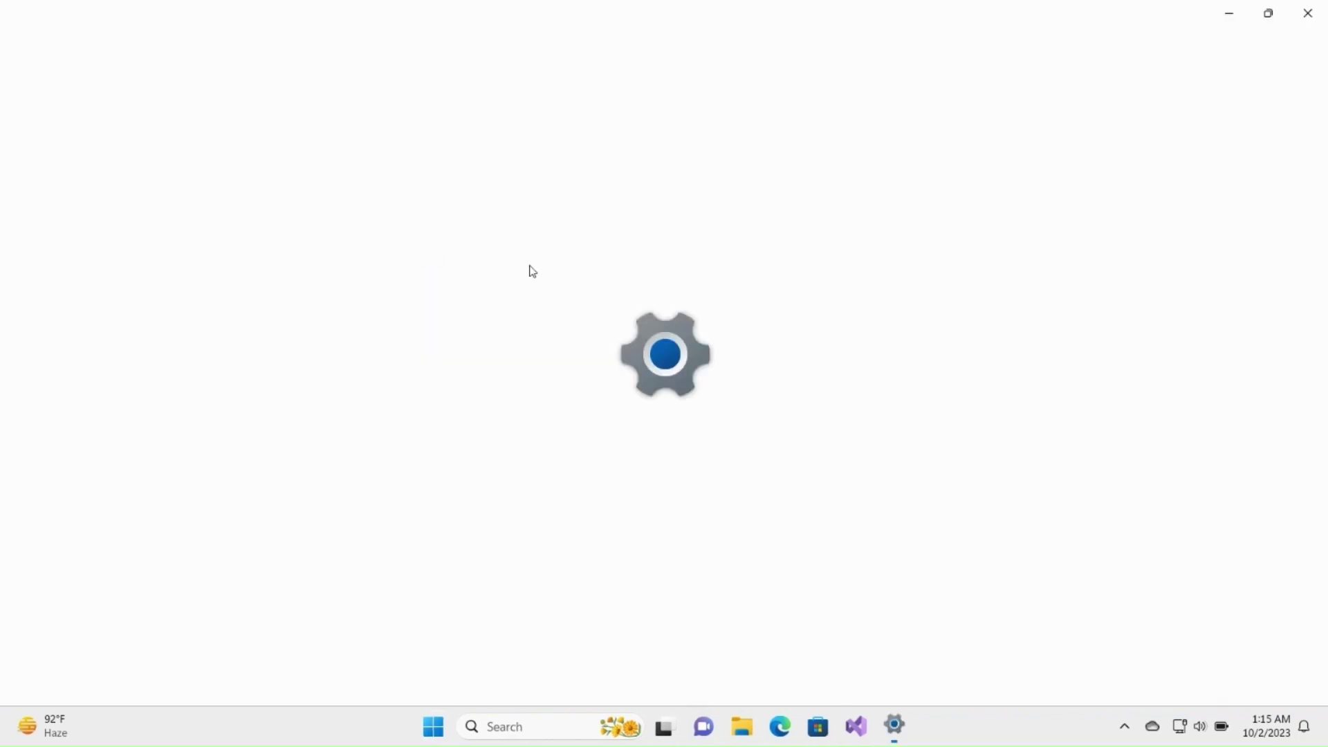
text(update)
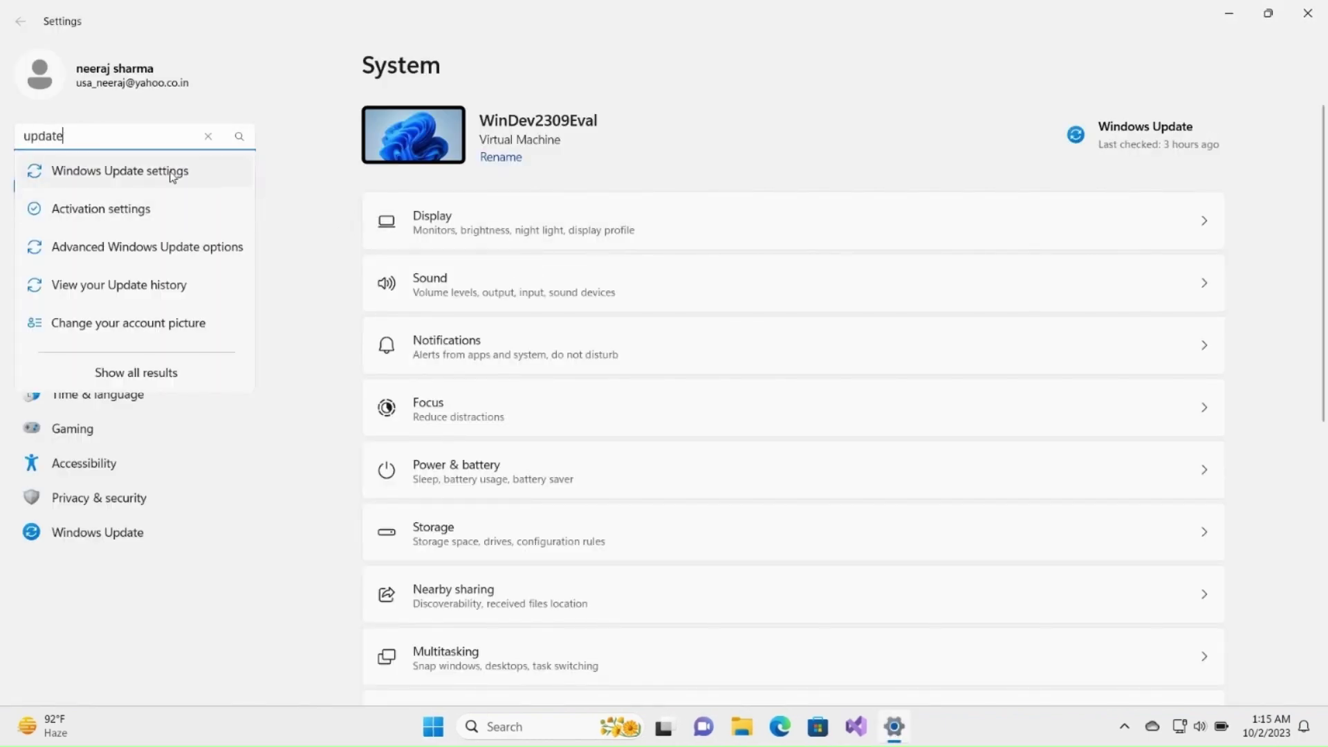
click(146, 177)
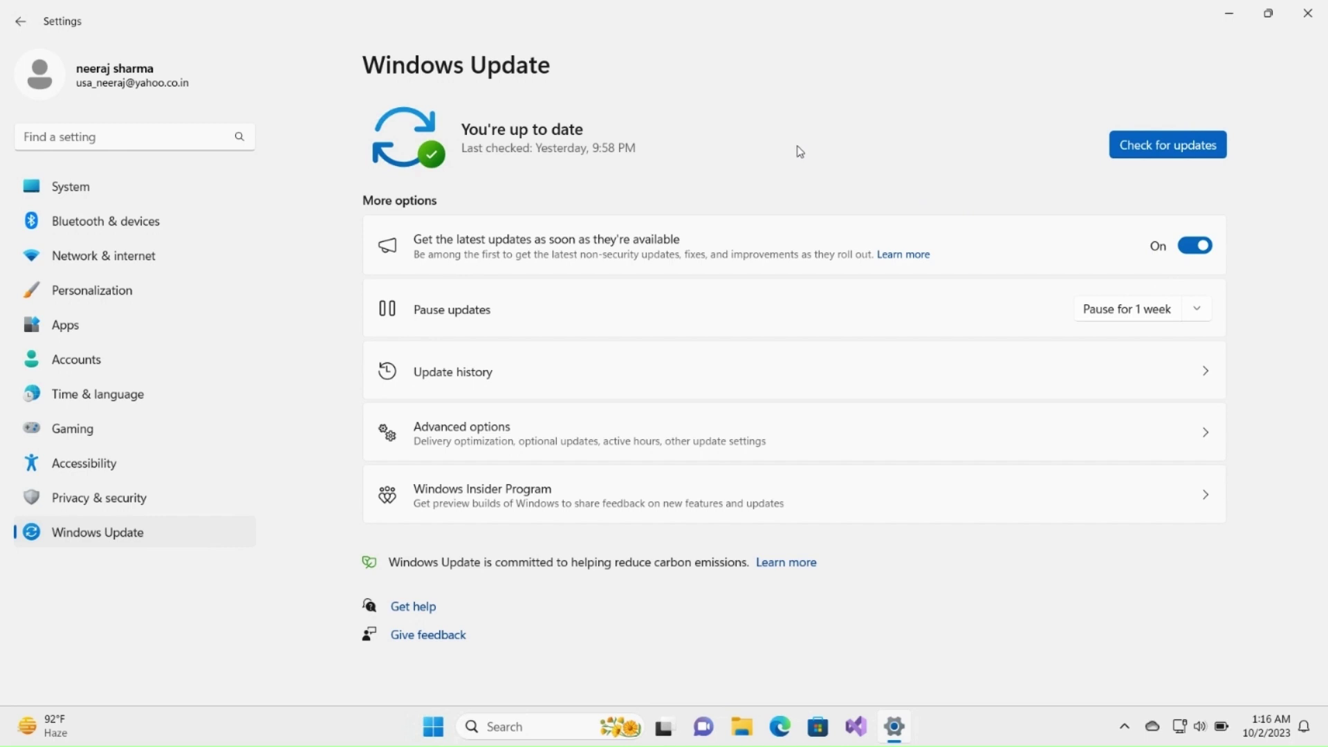
- Open the System About page and examine the Windows specifications, including the version and installation date
click(134, 201)
drag(1321, 236, 1325, 553)
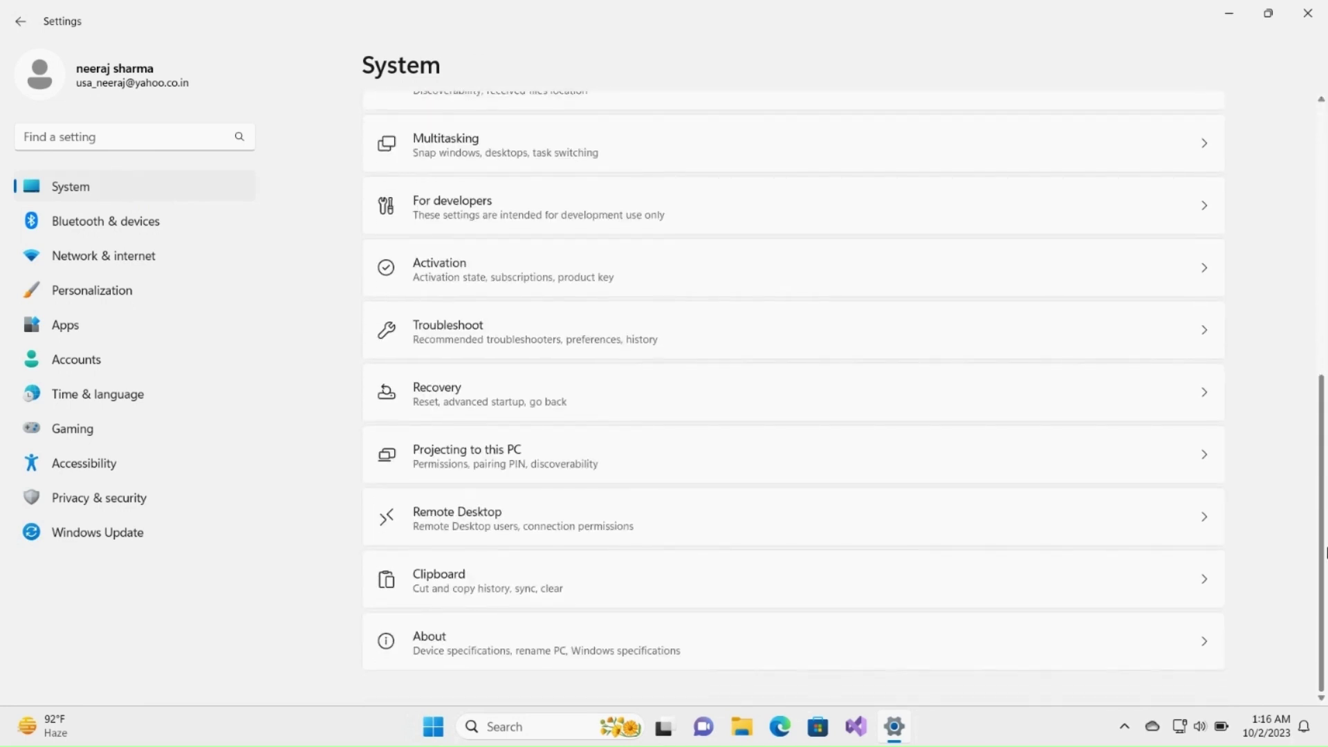
click(575, 650)
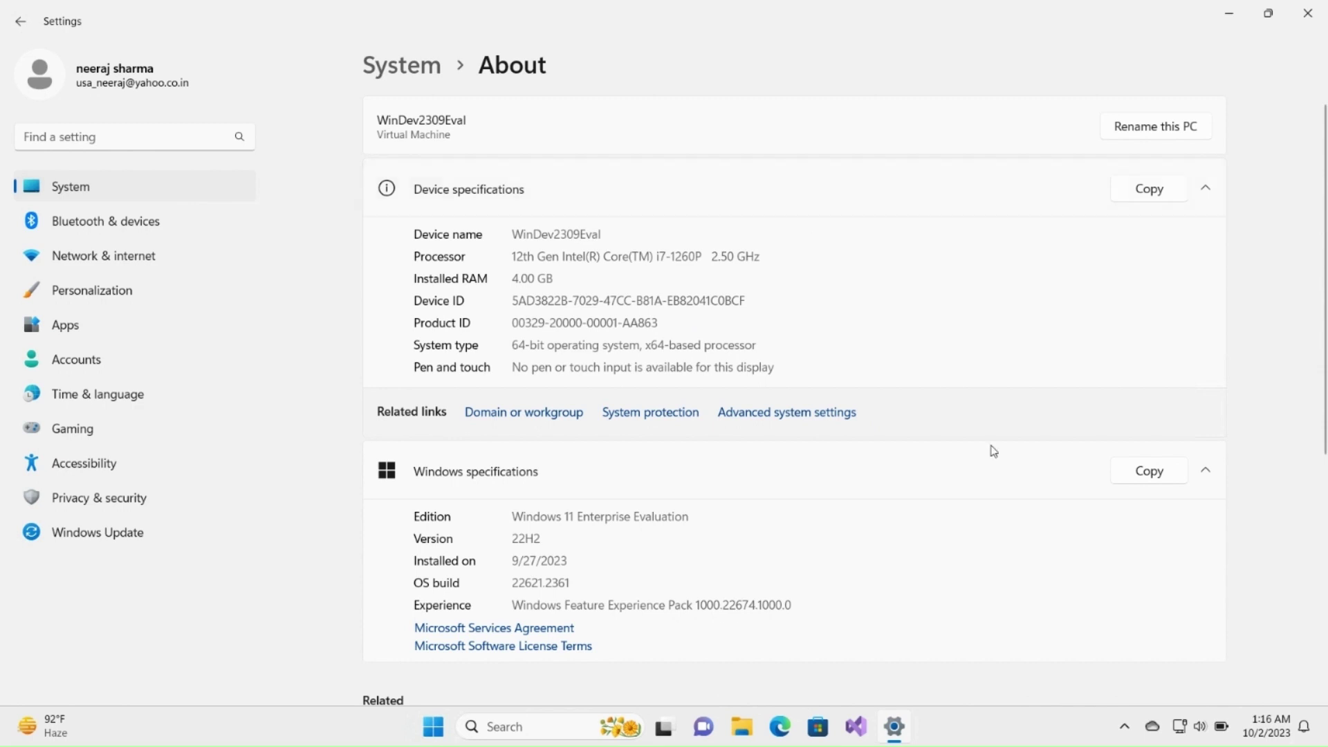
drag(1325, 334, 1325, 394)
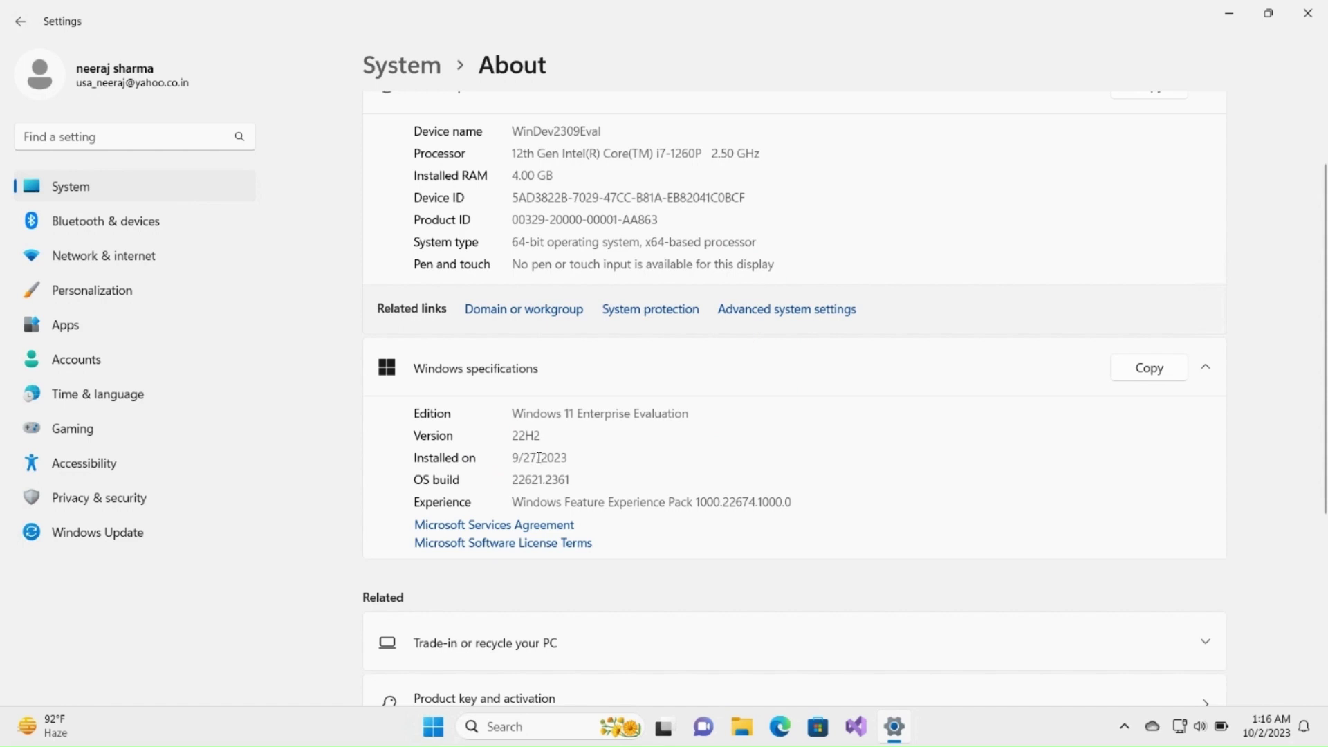
drag(538, 458, 511, 458)
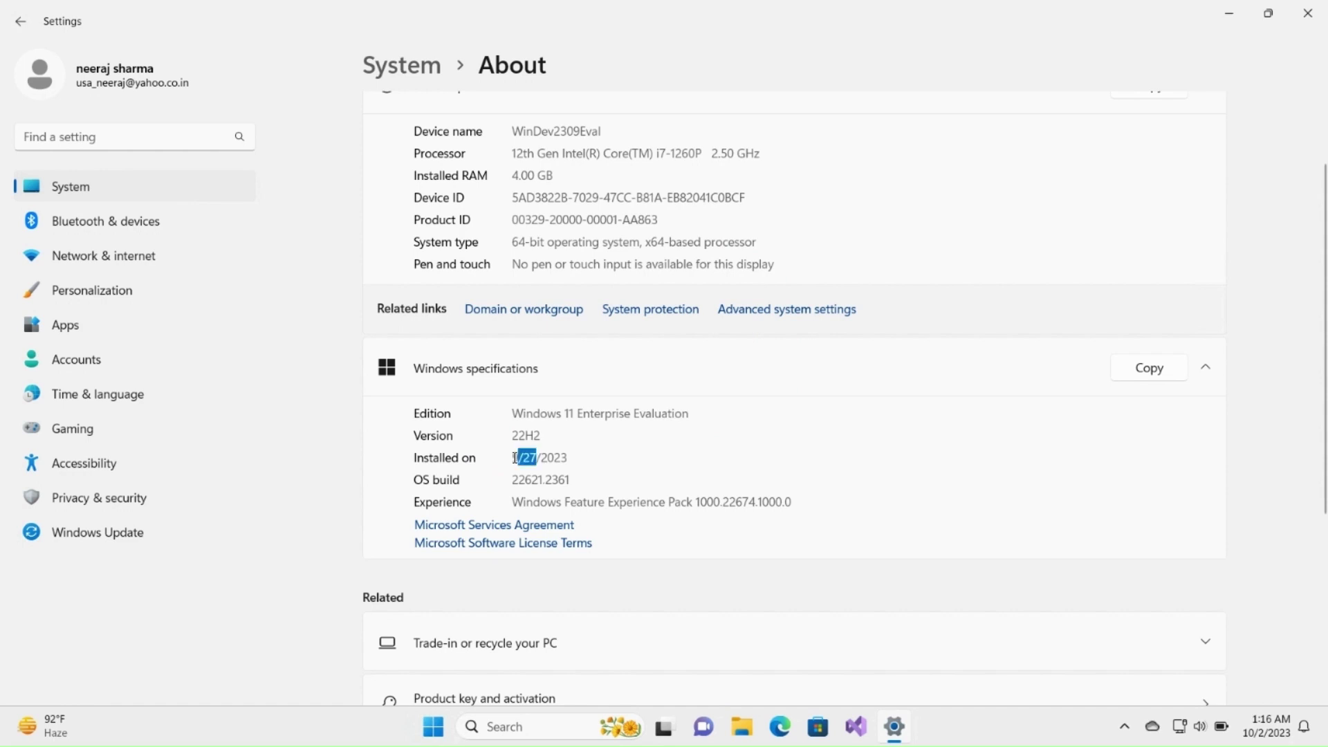
click(590, 456)
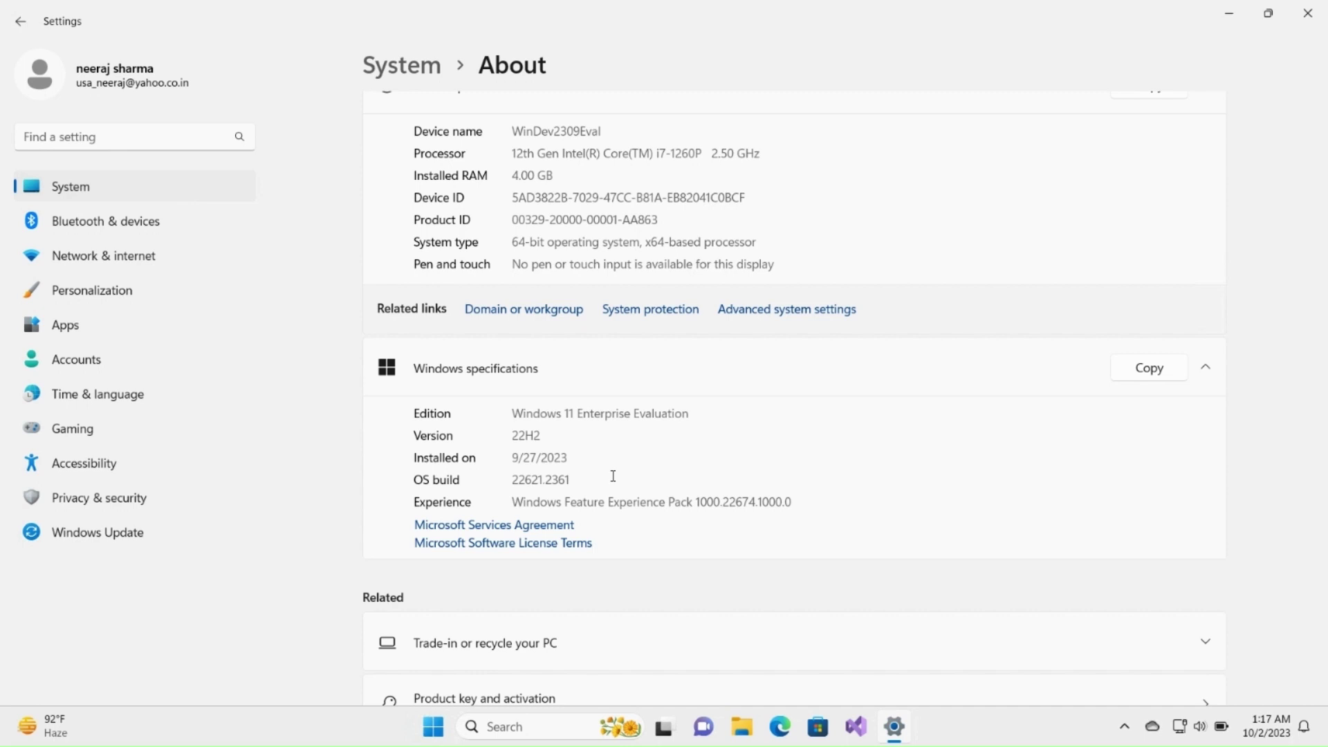
- Open the Email & accounts settings to check which Microsoft account is signed in
key(alt+Left)
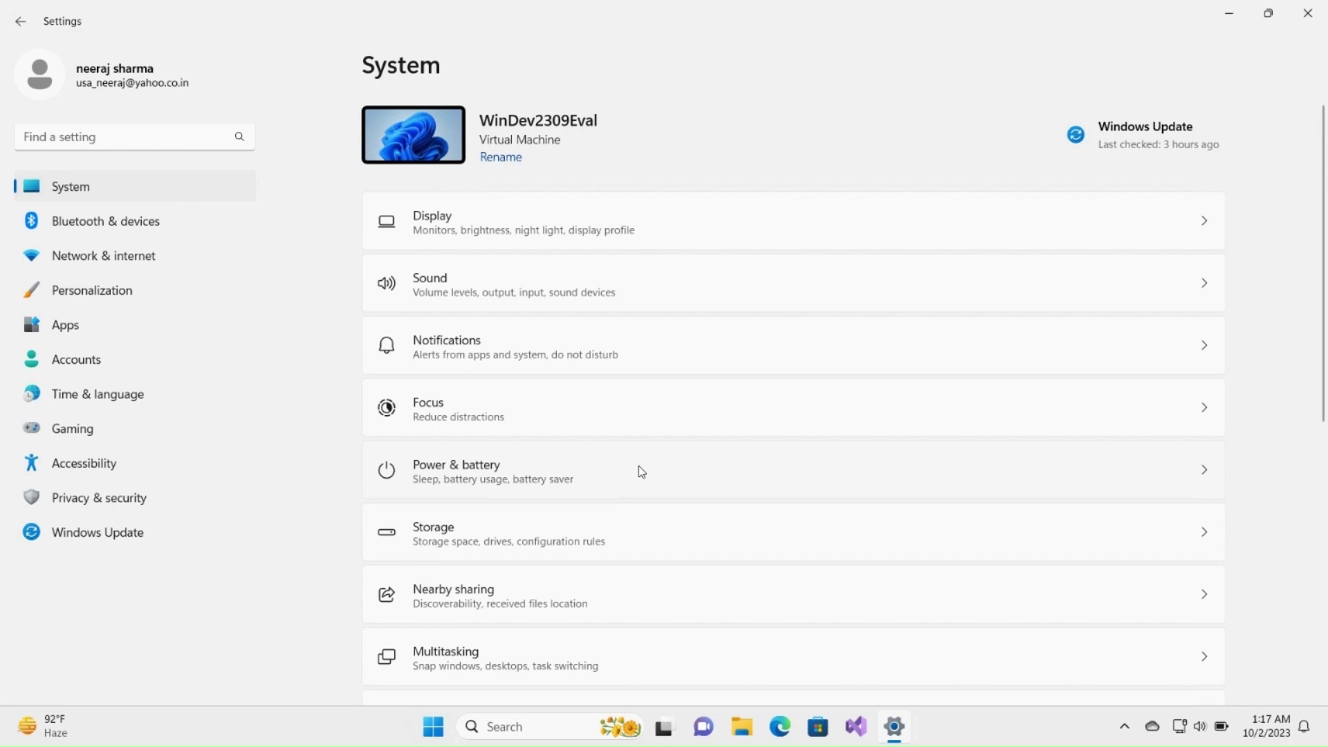
click(94, 371)
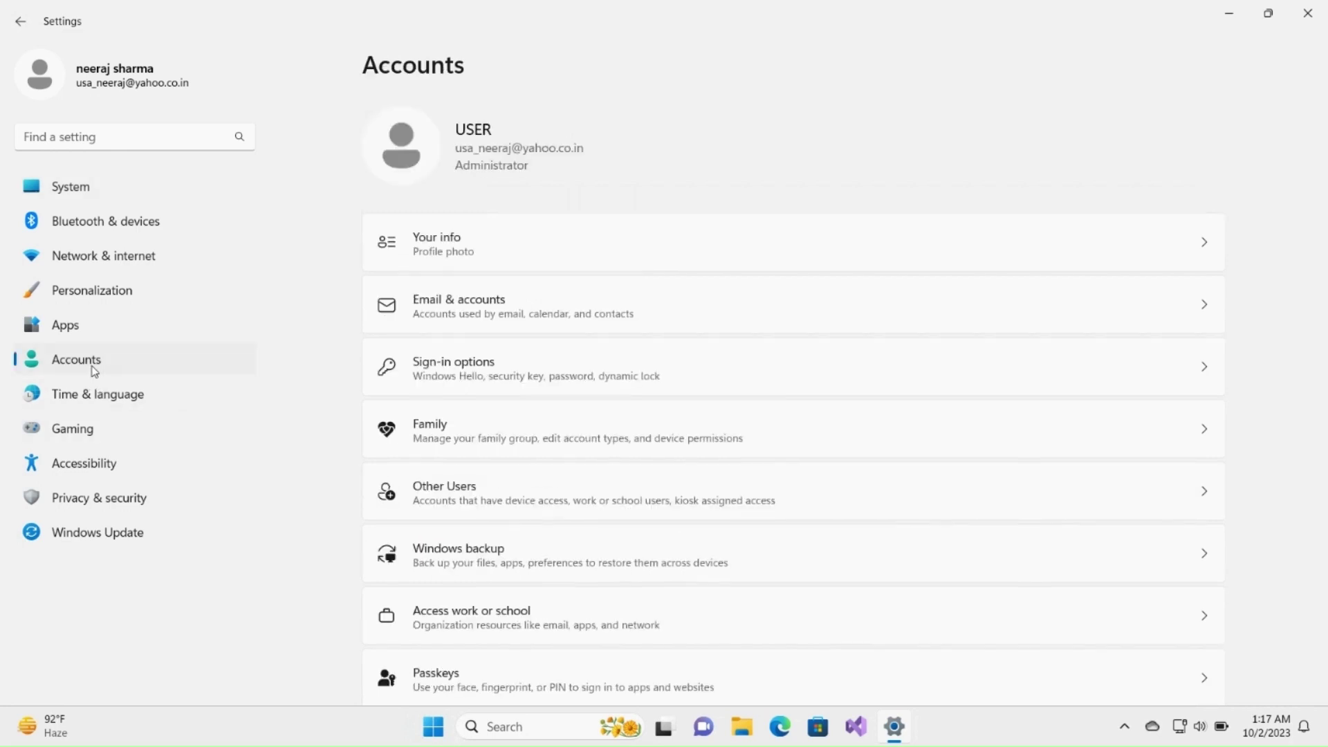
click(518, 319)
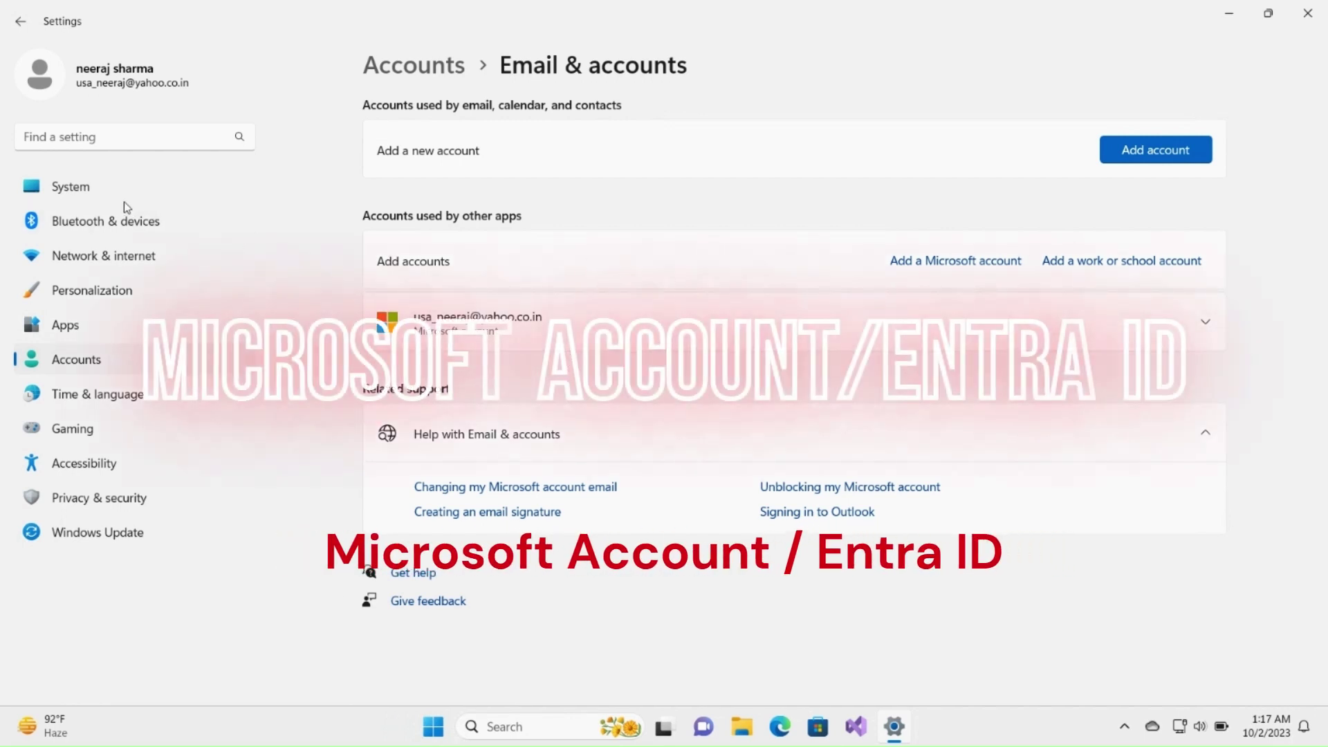
- Turn on Copilot (preview) in the taskbar personalization settings and close Settings
click(105, 196)
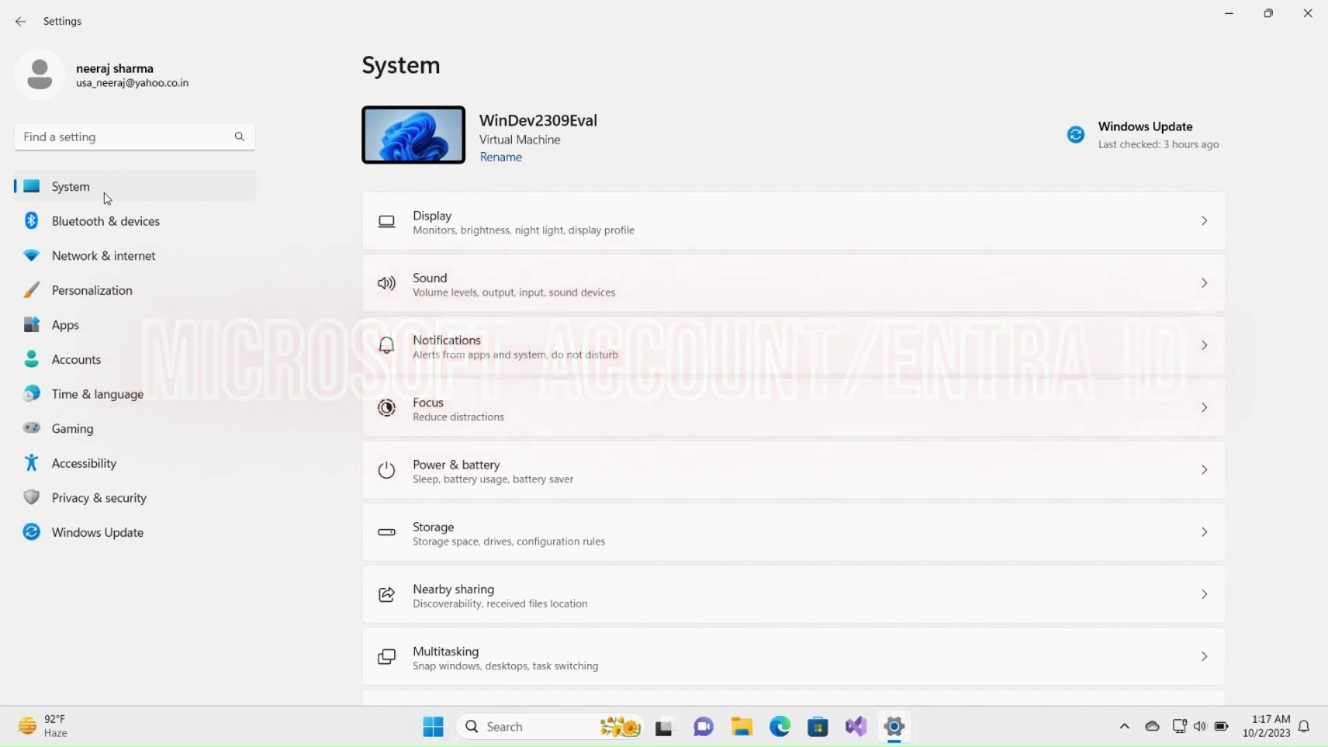
click(110, 294)
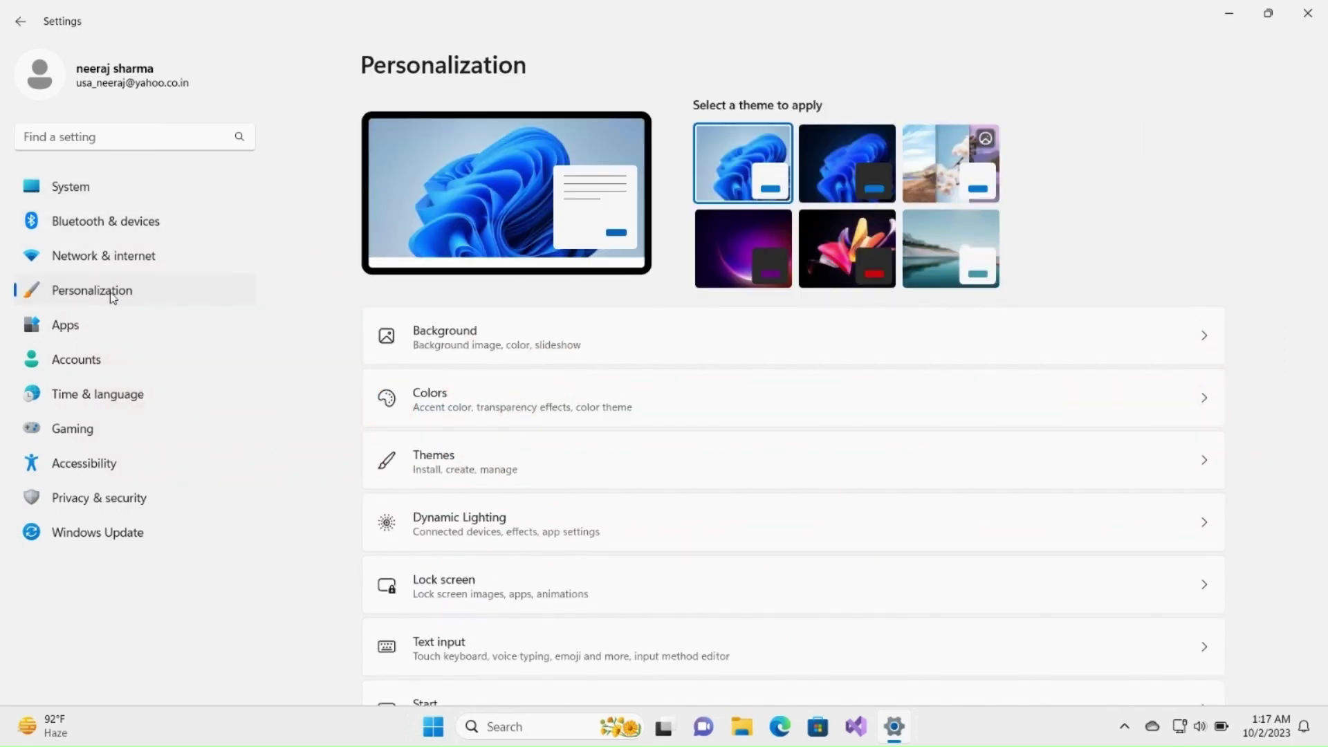
scroll(1325, 430, down, 3)
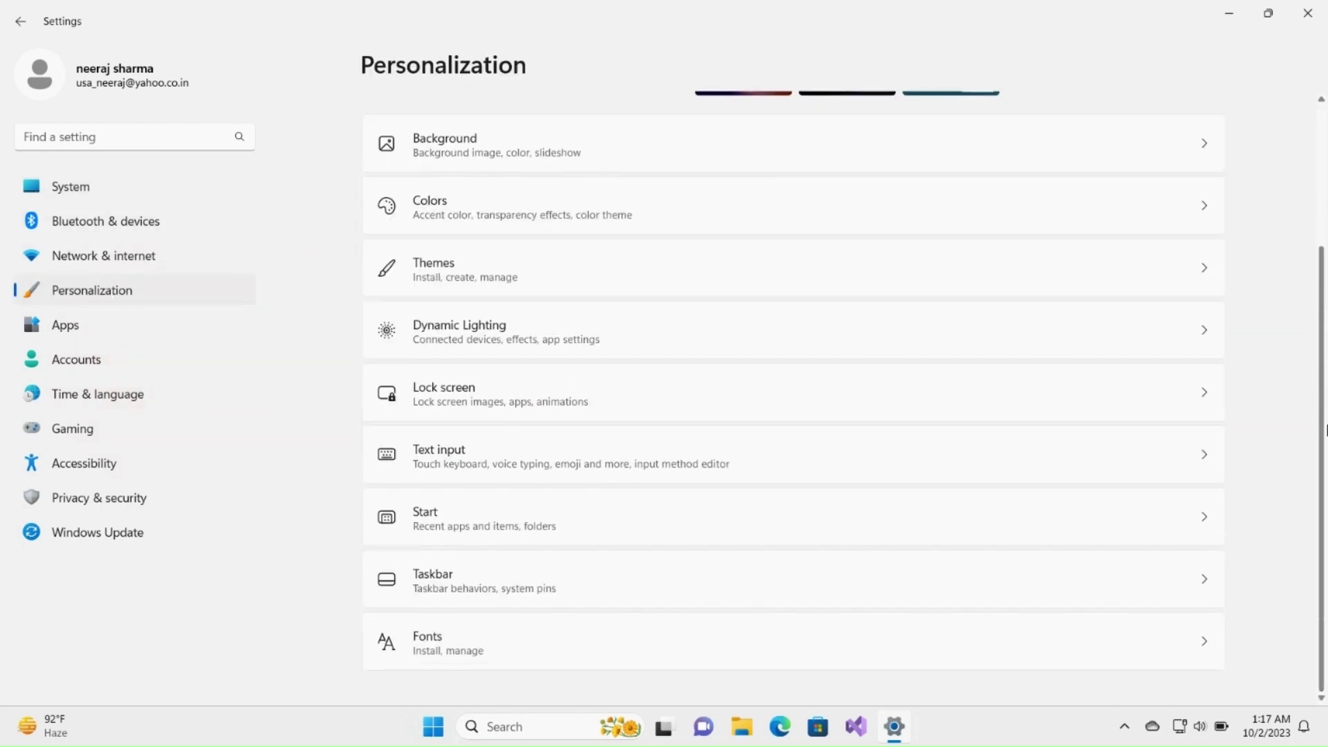
click(545, 584)
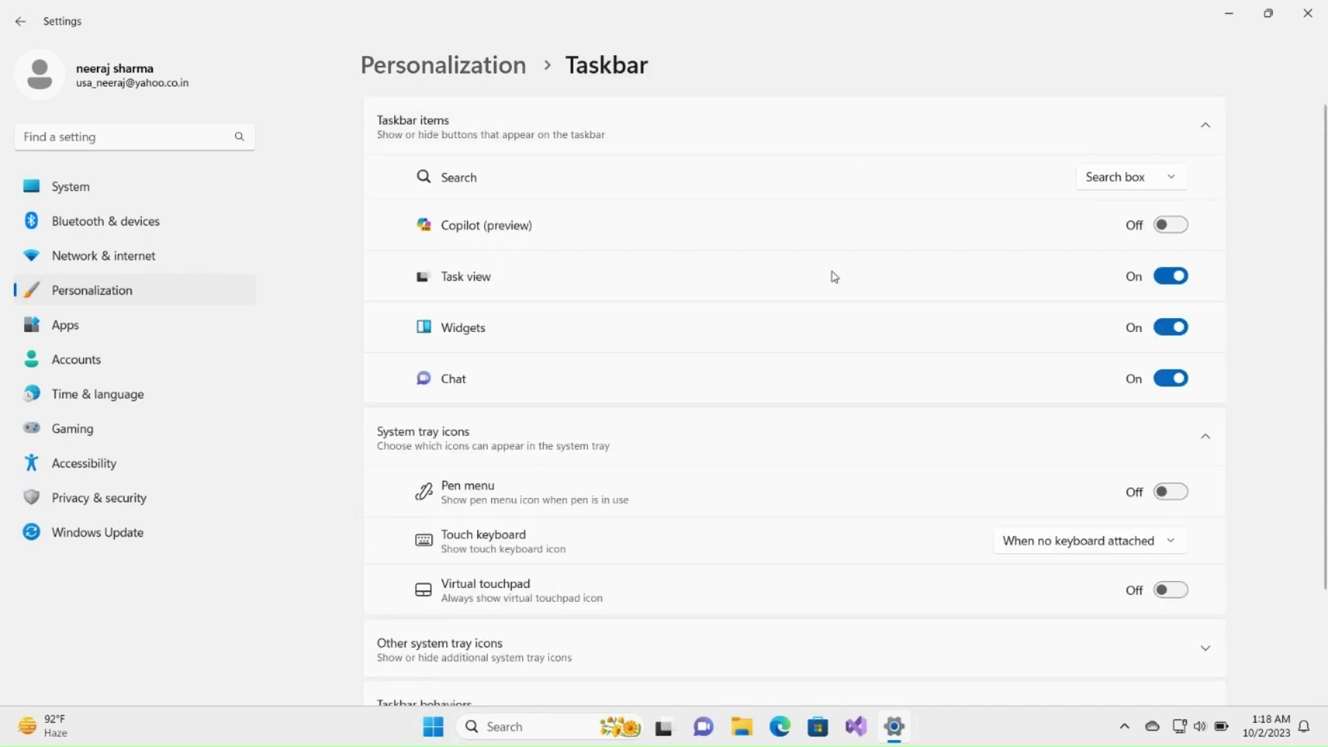
click(1171, 226)
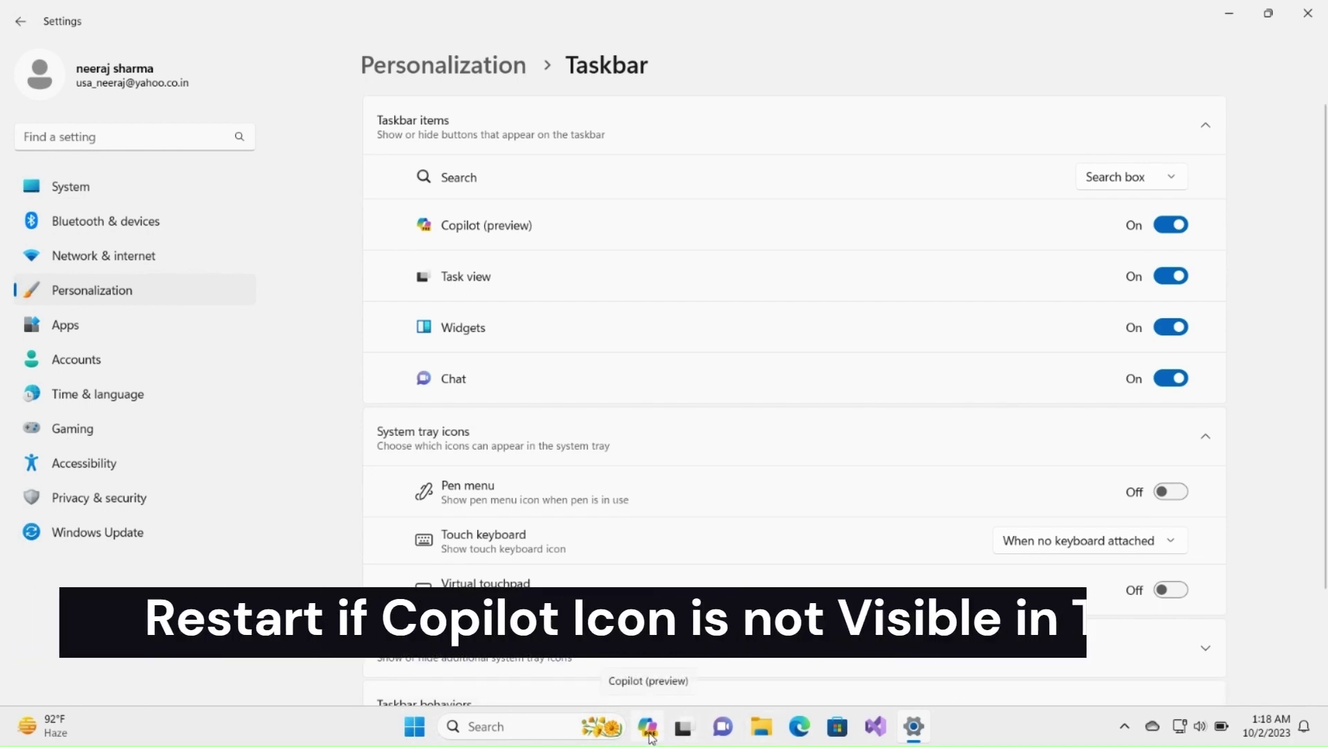
click(1308, 22)
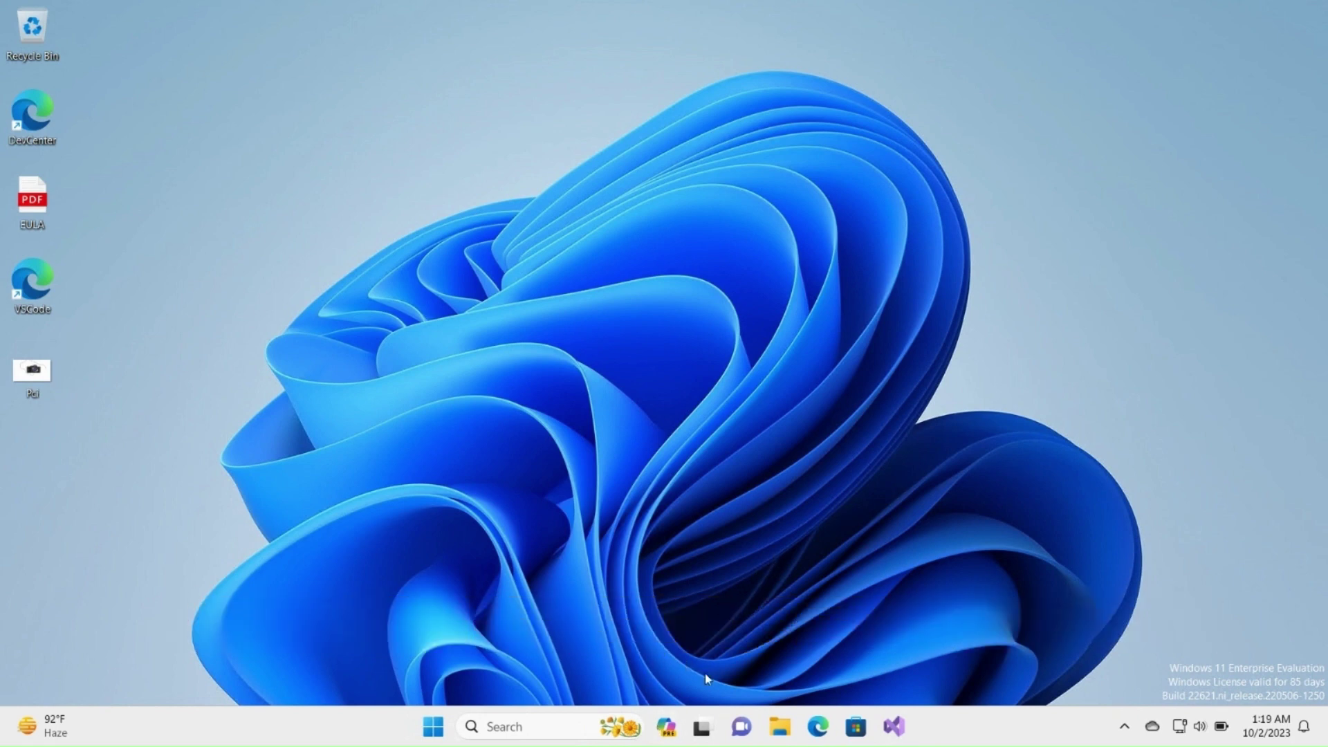
- Open Copilot and try the More Balanced and More Precise conversation styles, finishing on More Creative
click(666, 726)
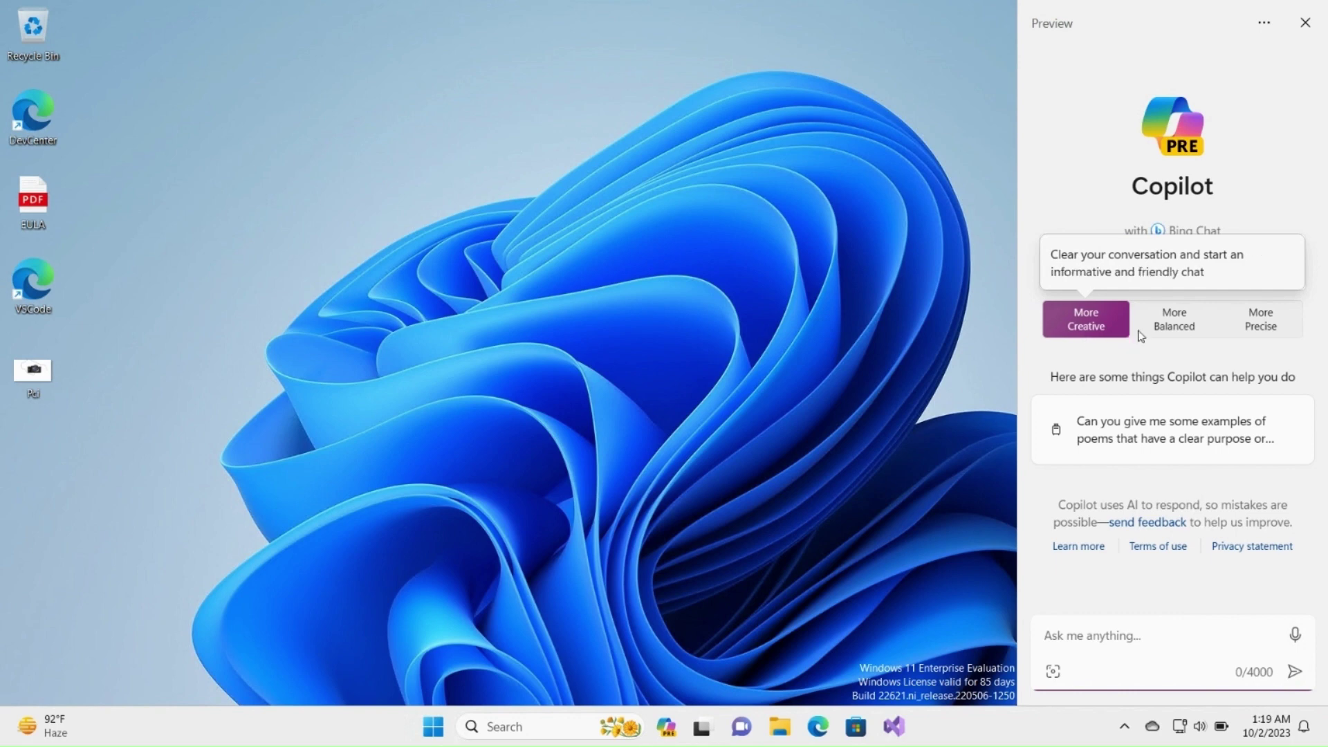
click(1176, 326)
click(1257, 335)
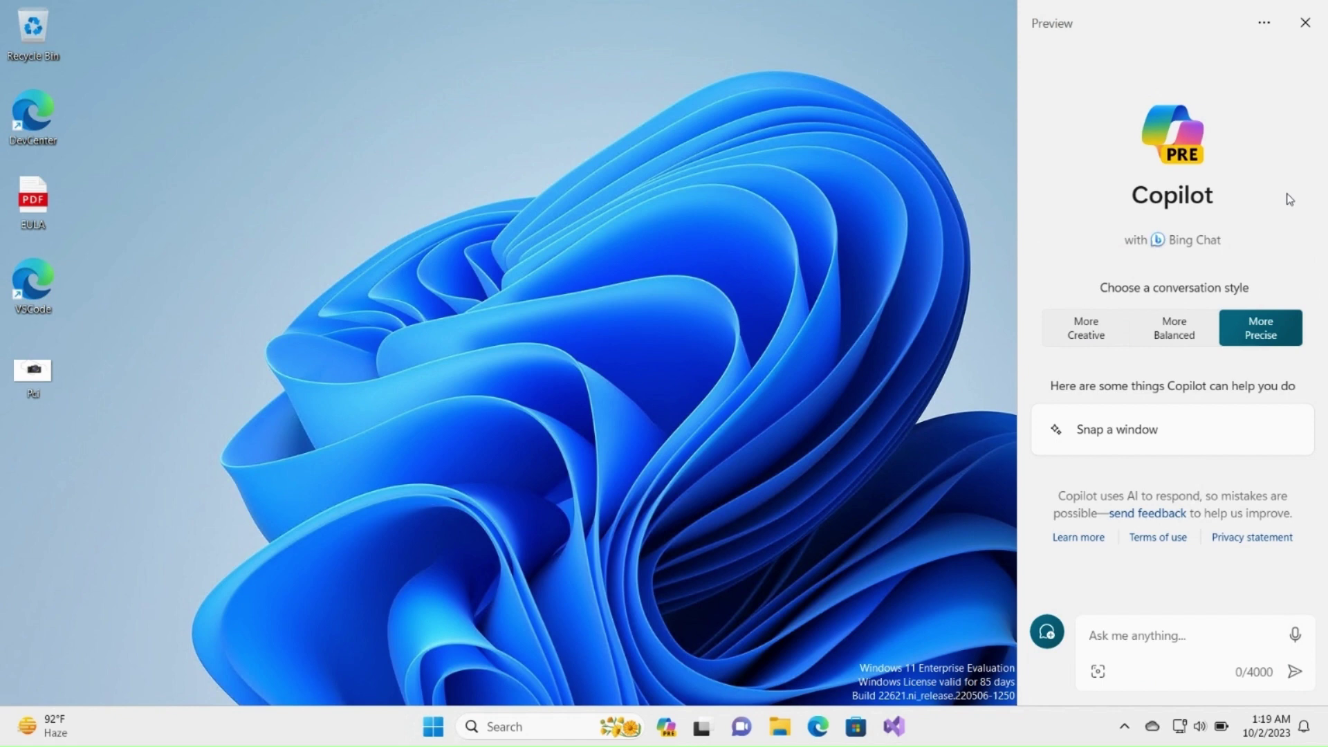
click(1089, 340)
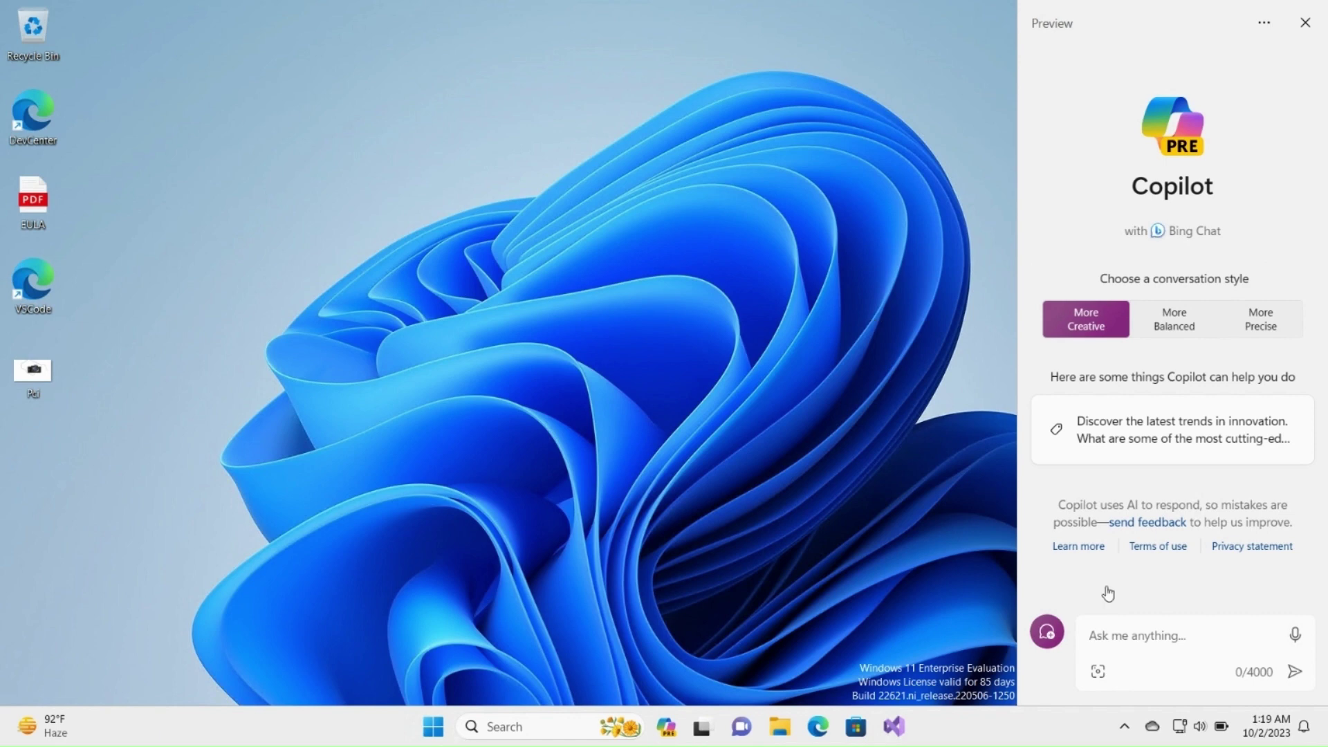
- Ask Copilot to "turn on dark mode" and accept the switch to dark mode
click(1123, 633)
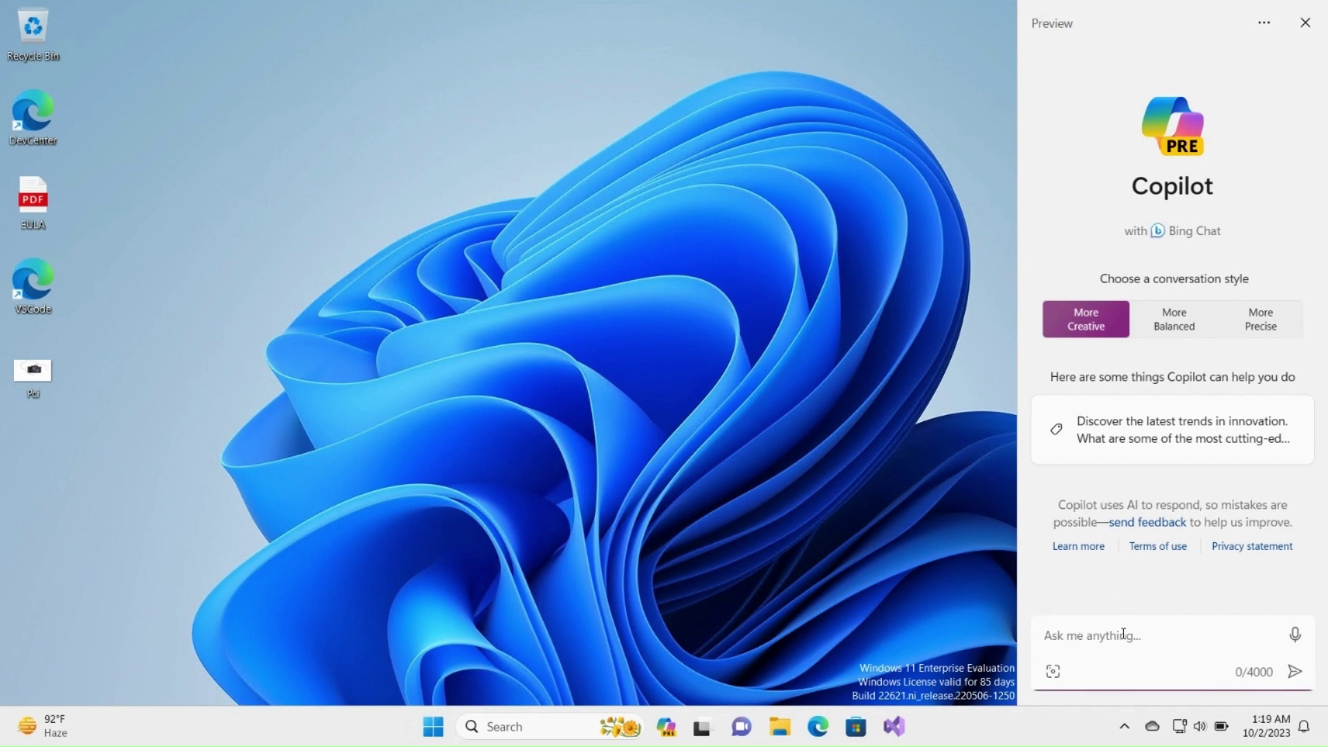
text(turn on dark mode)
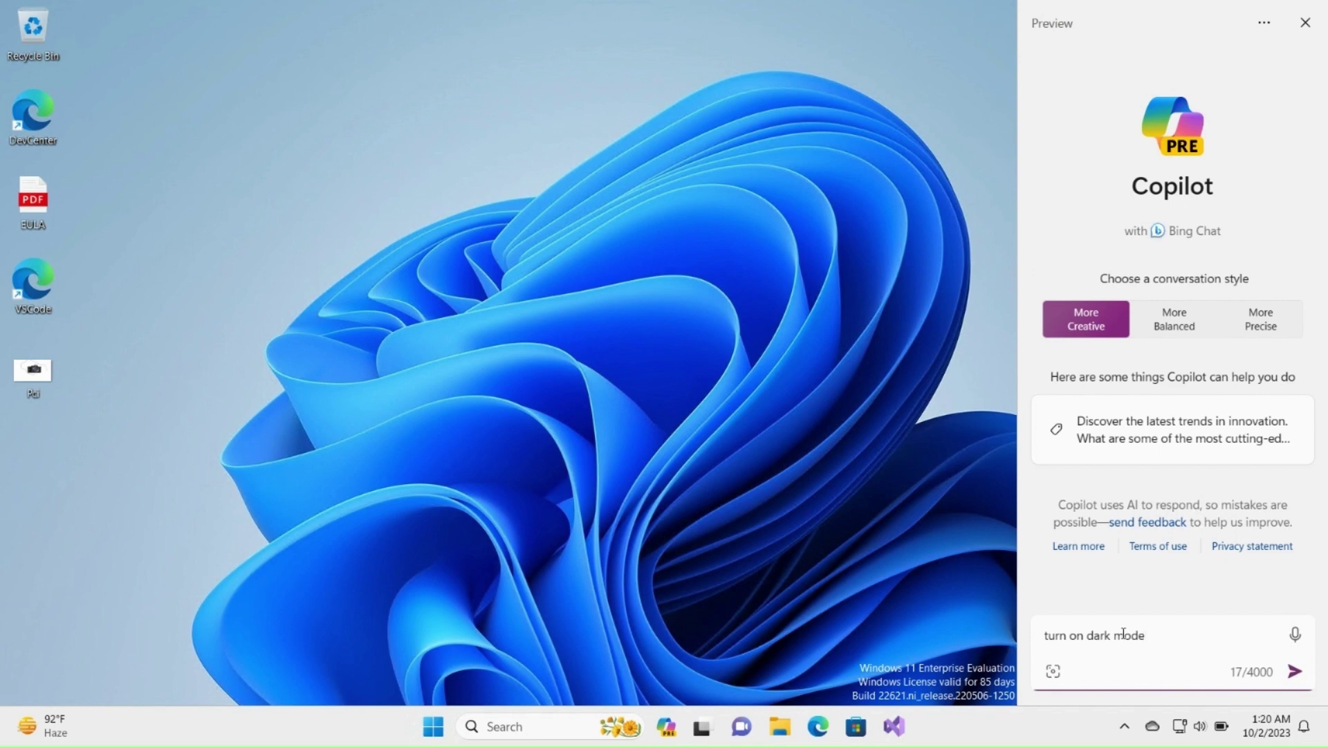
key(Return)
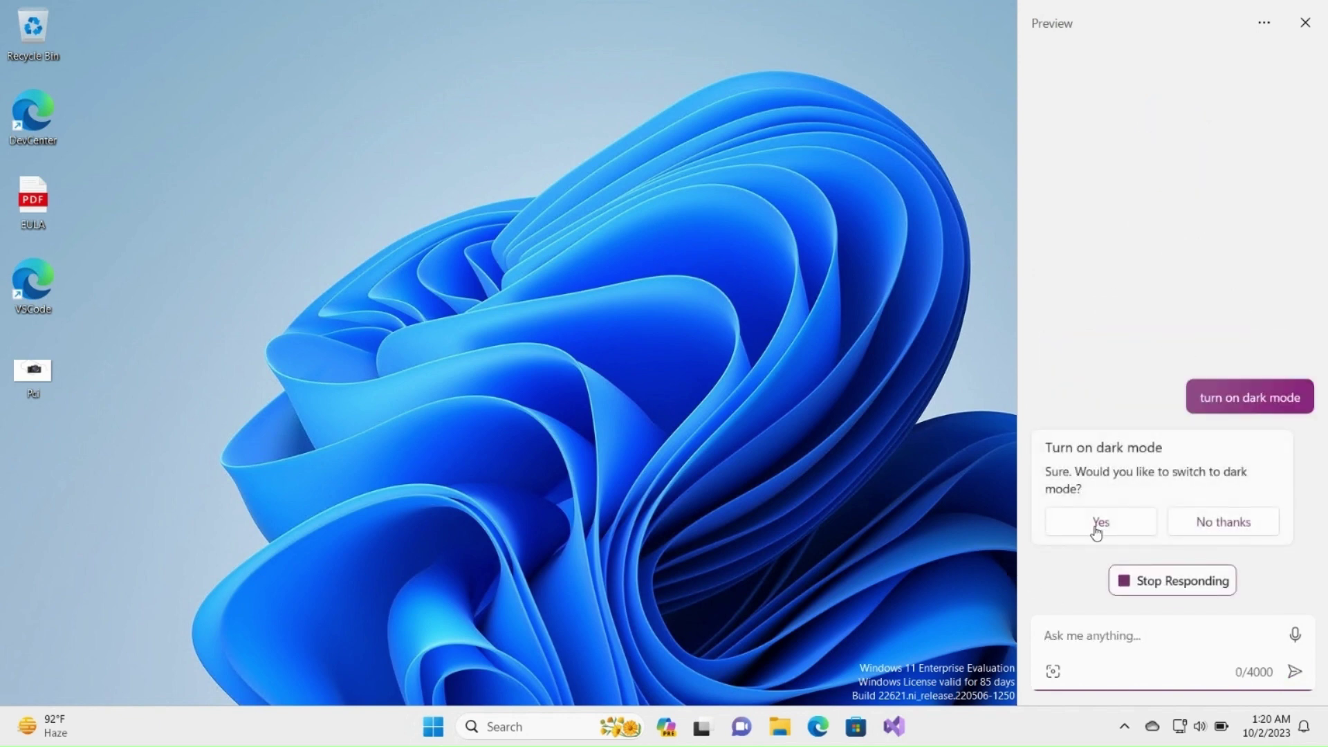
click(1096, 530)
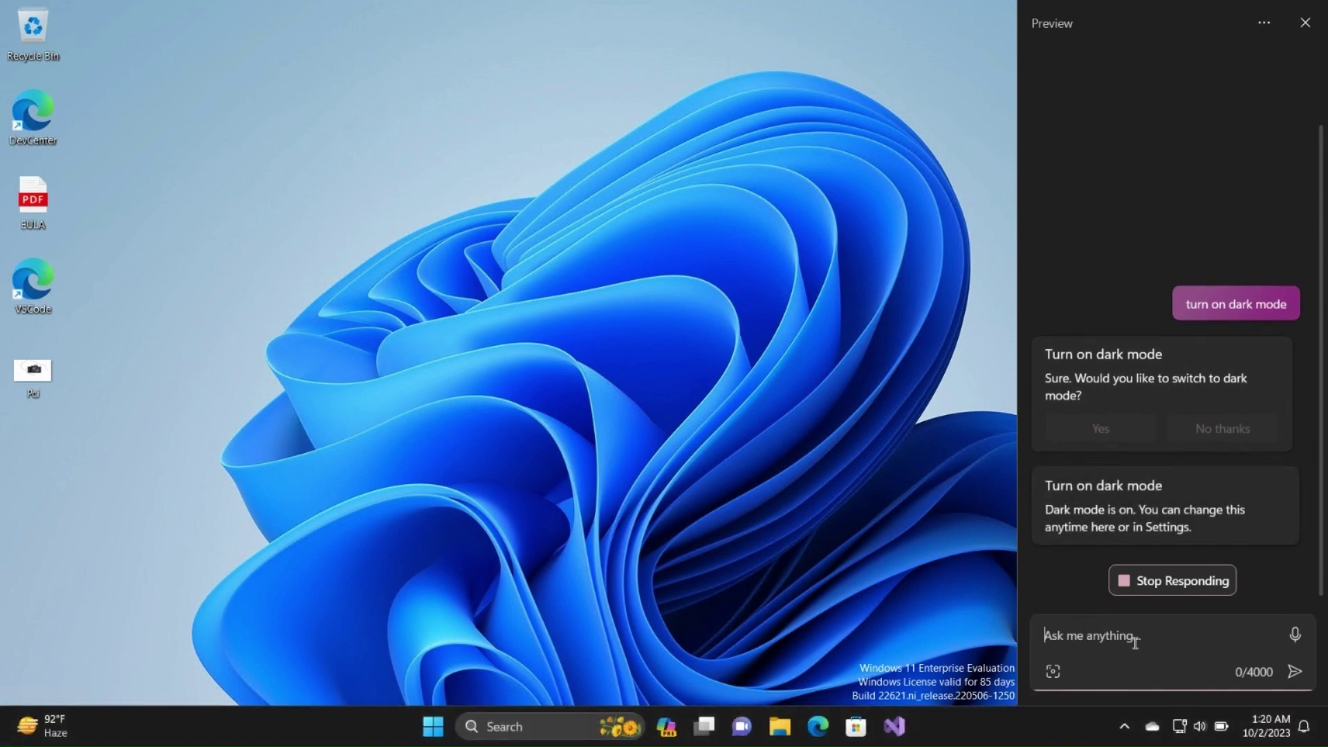
- Ask Copilot to "turn off dark mode" and accept the change
text(t)
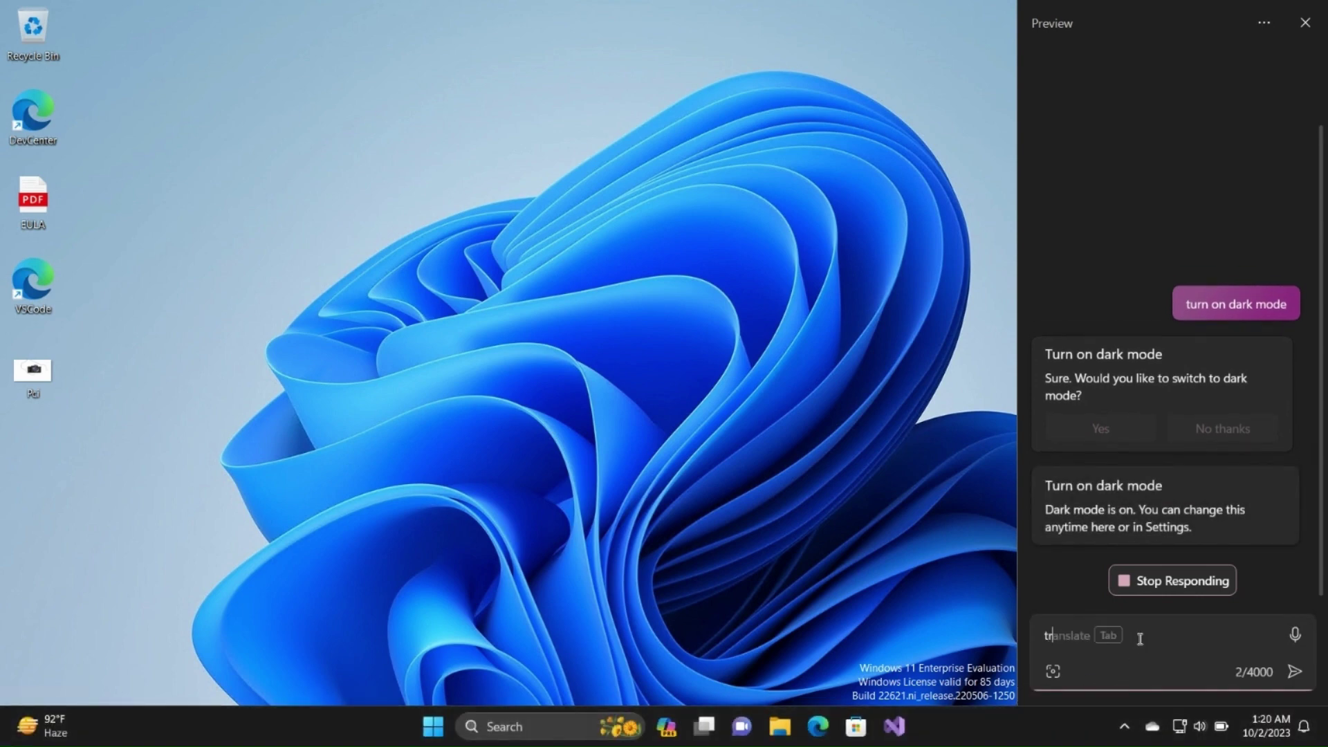
text(urn off )
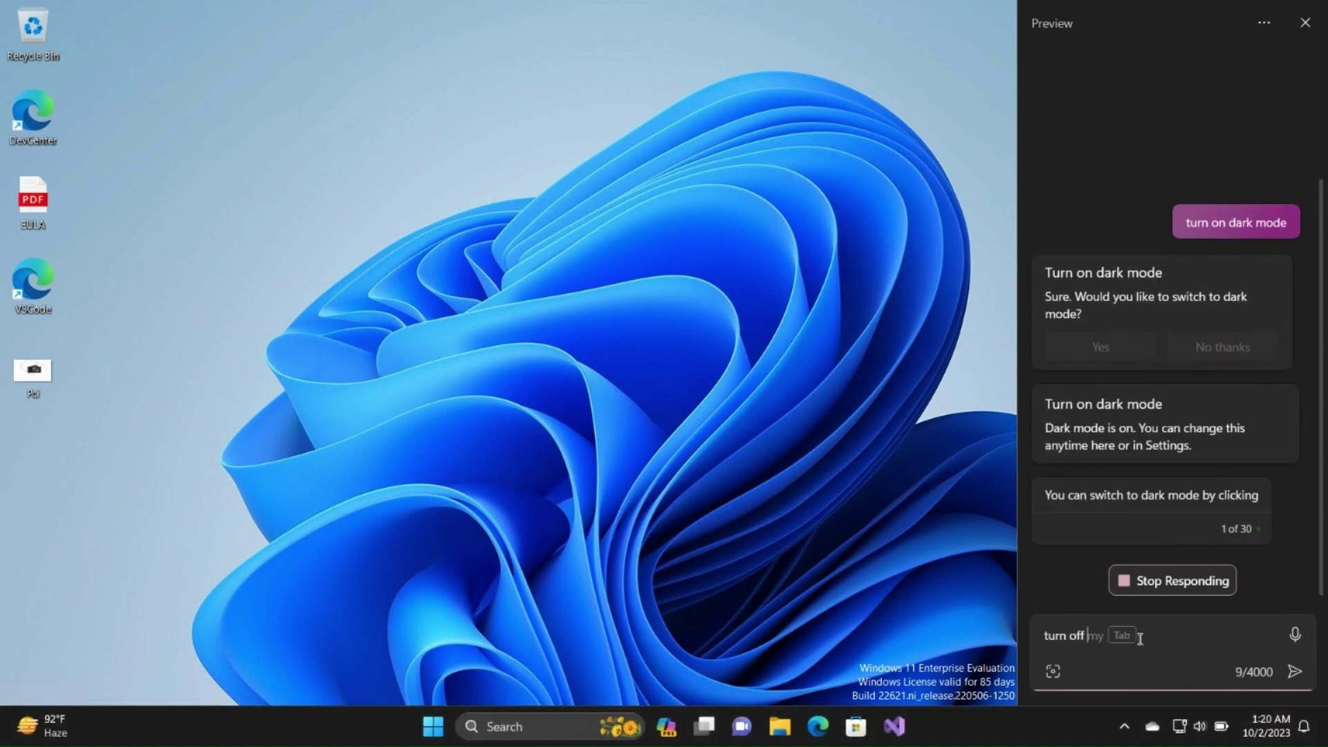
text(dark mode)
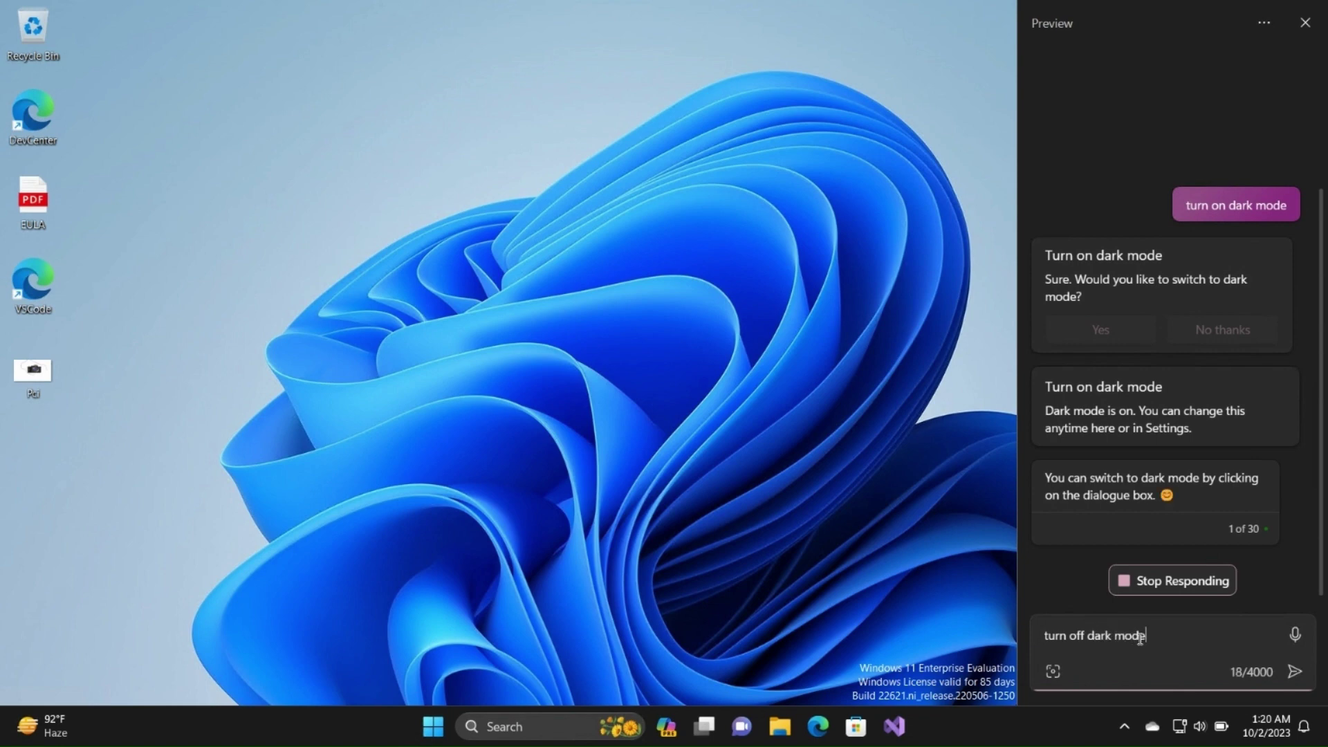
key(Return)
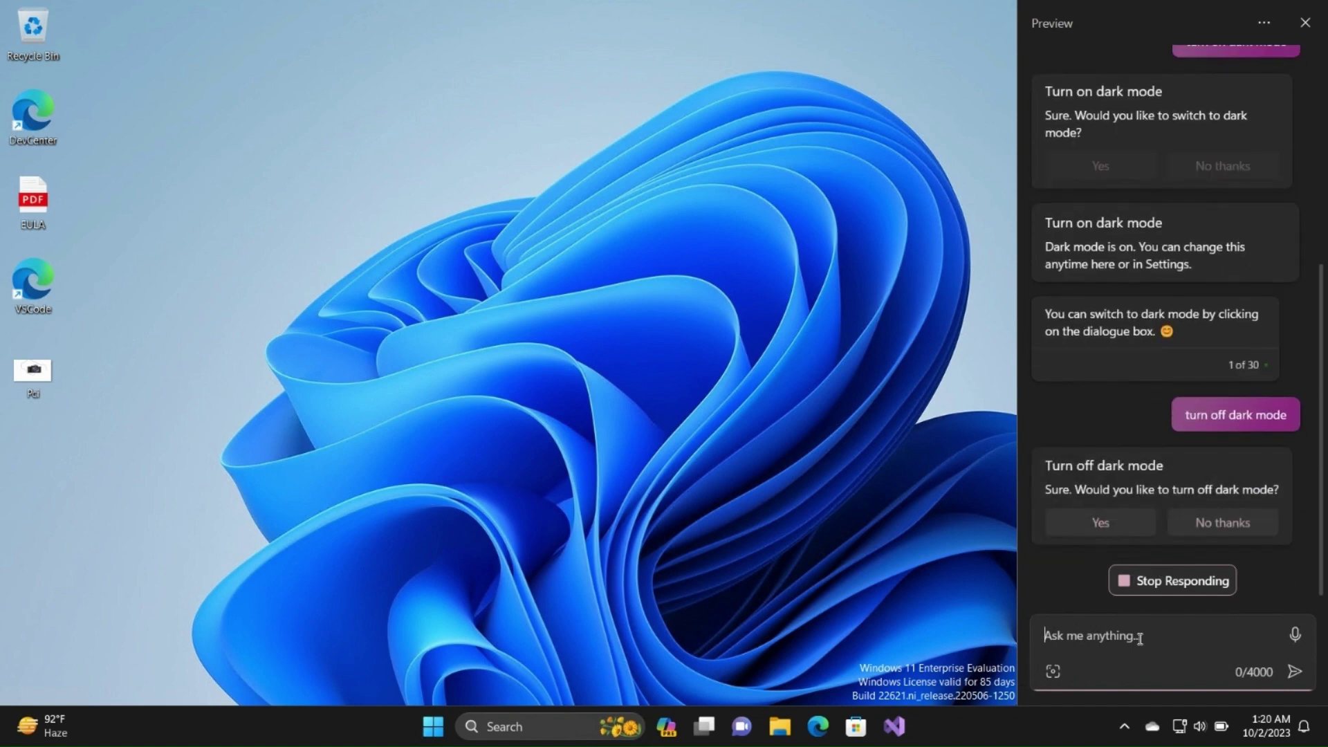
click(1140, 526)
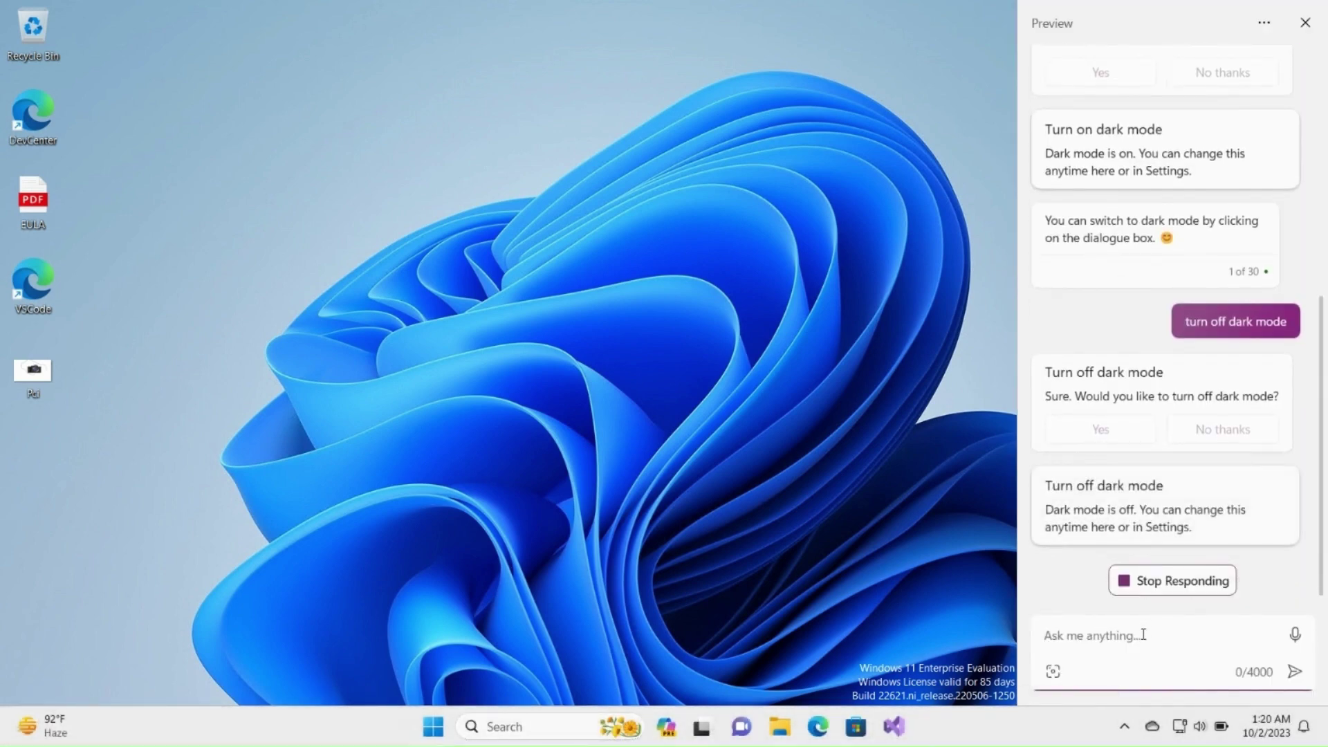
- Ask Copilot to "lower volume", accept the decrease, and check the system volume level
text(lower vol)
text(ume)
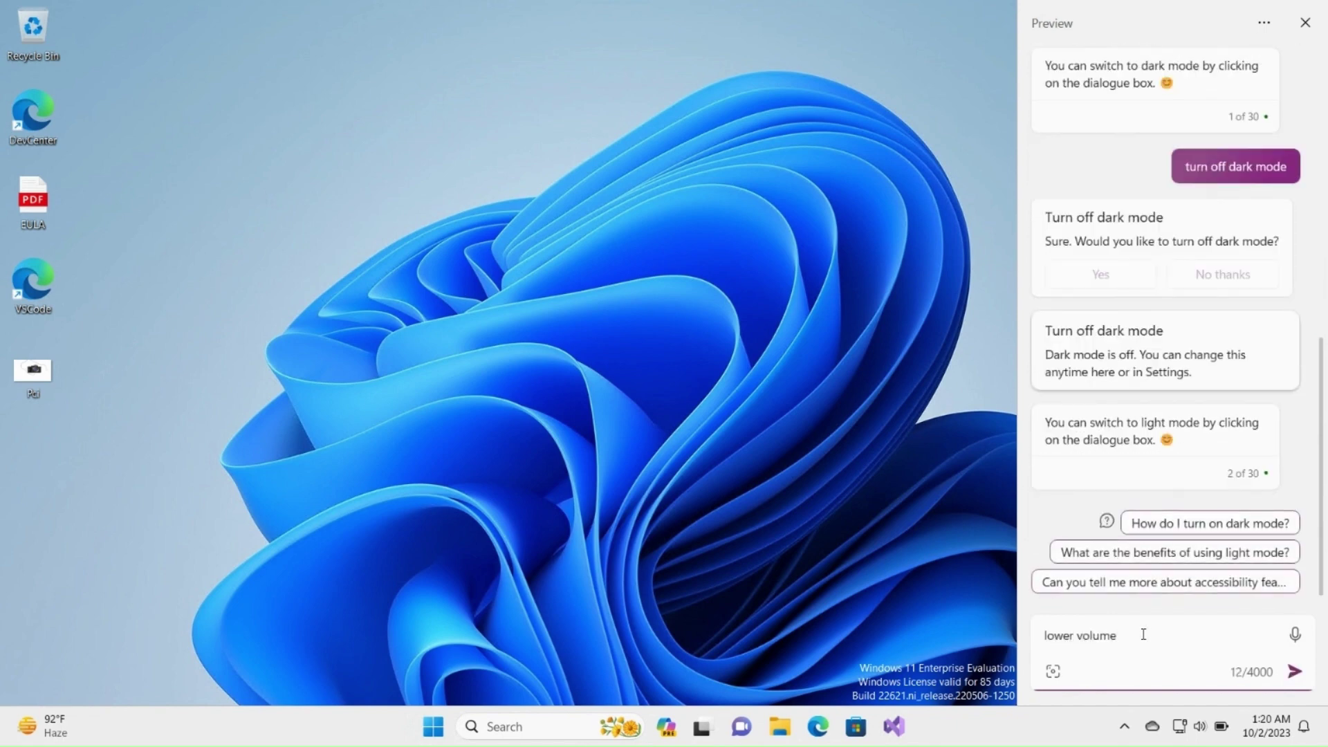
click(1294, 671)
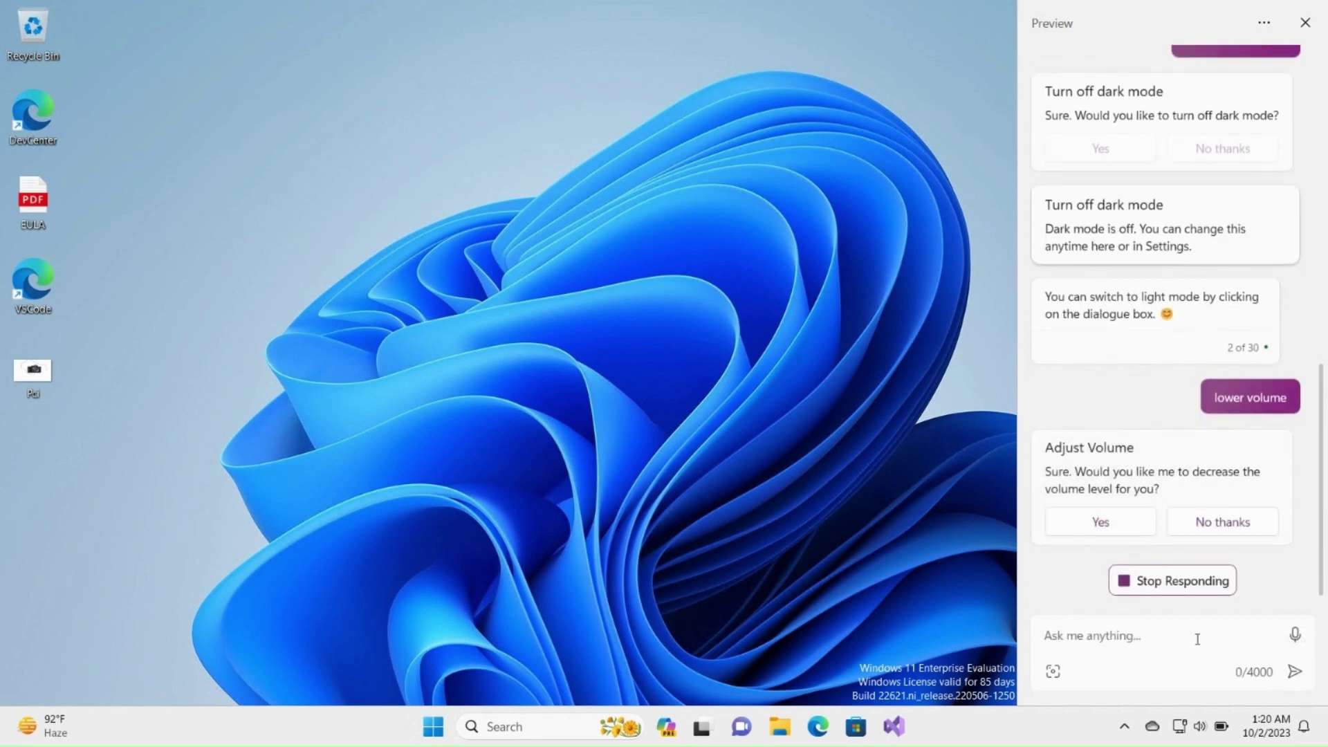
click(1120, 526)
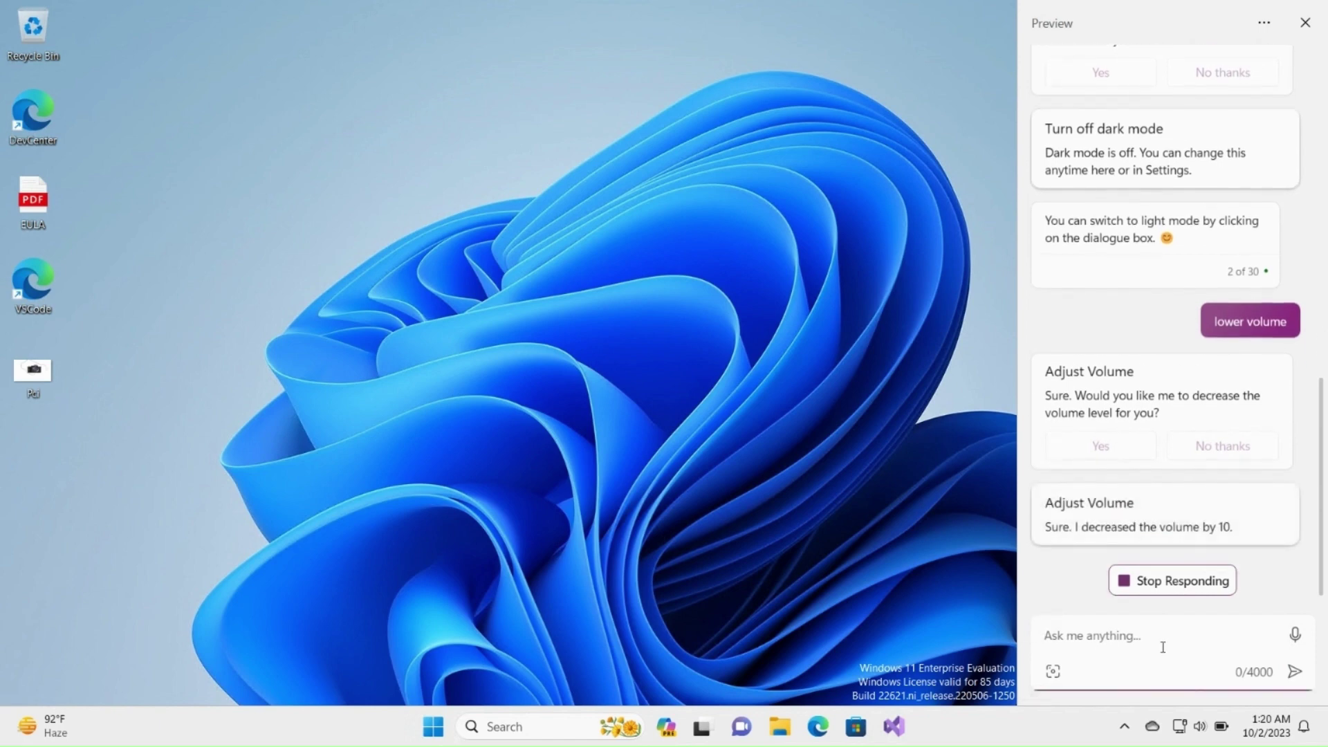
click(1202, 731)
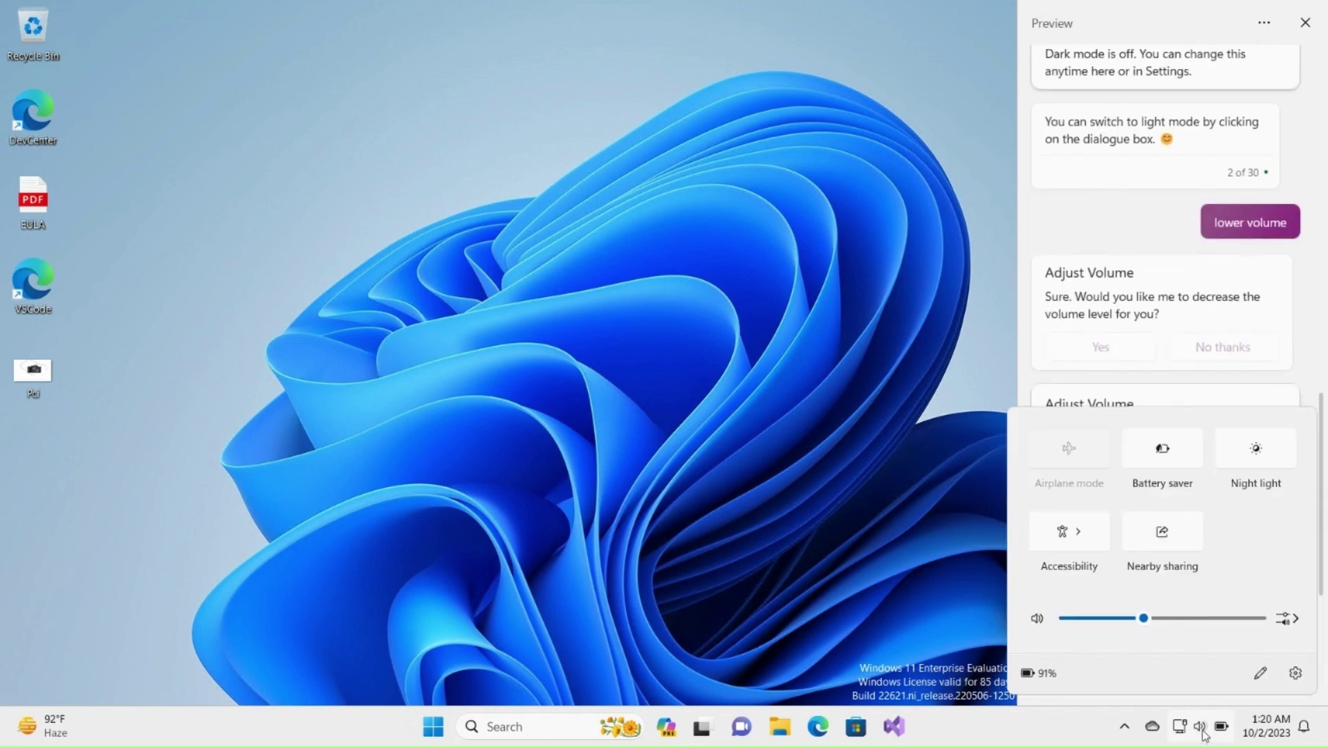
mouse_move(1146, 622)
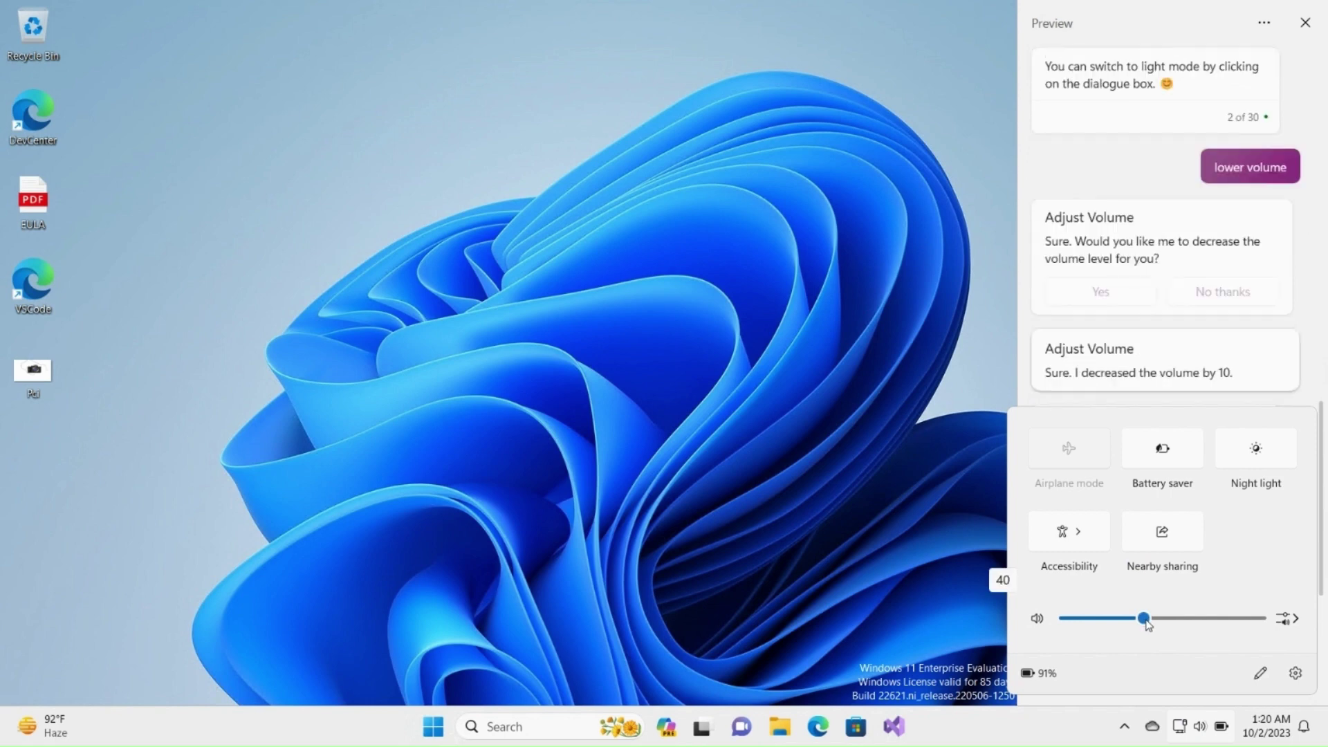
- Ask Copilot to "increase volume", accept the increase, and check the system volume level
click(1317, 335)
click(1107, 635)
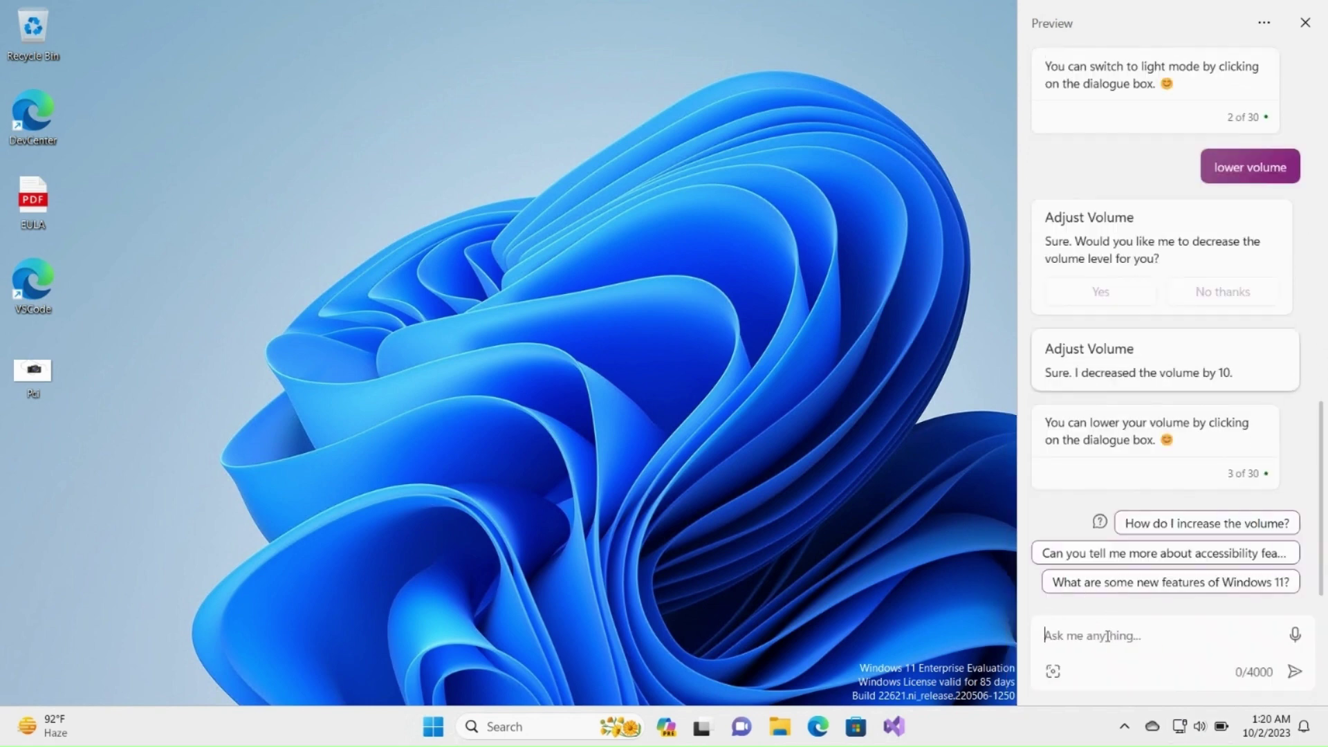
text(increa)
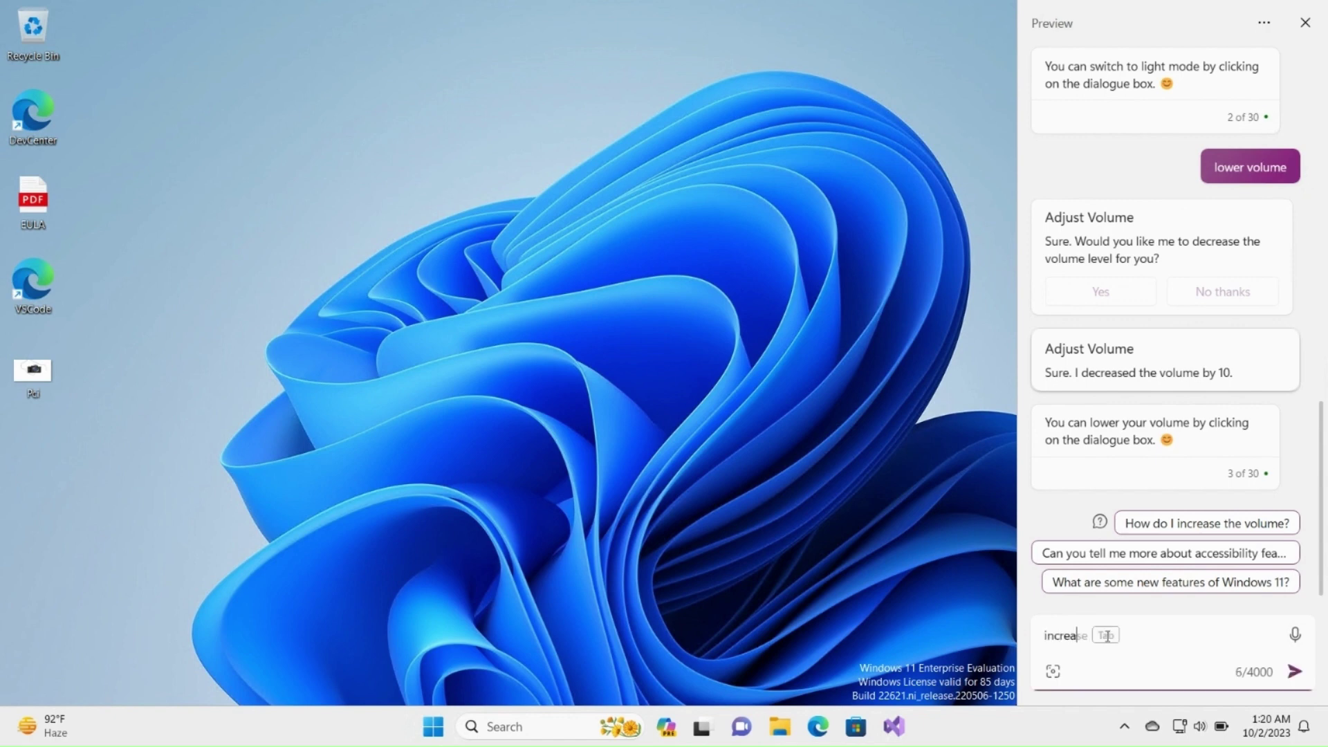
key(Tab)
text(volume)
key(Return)
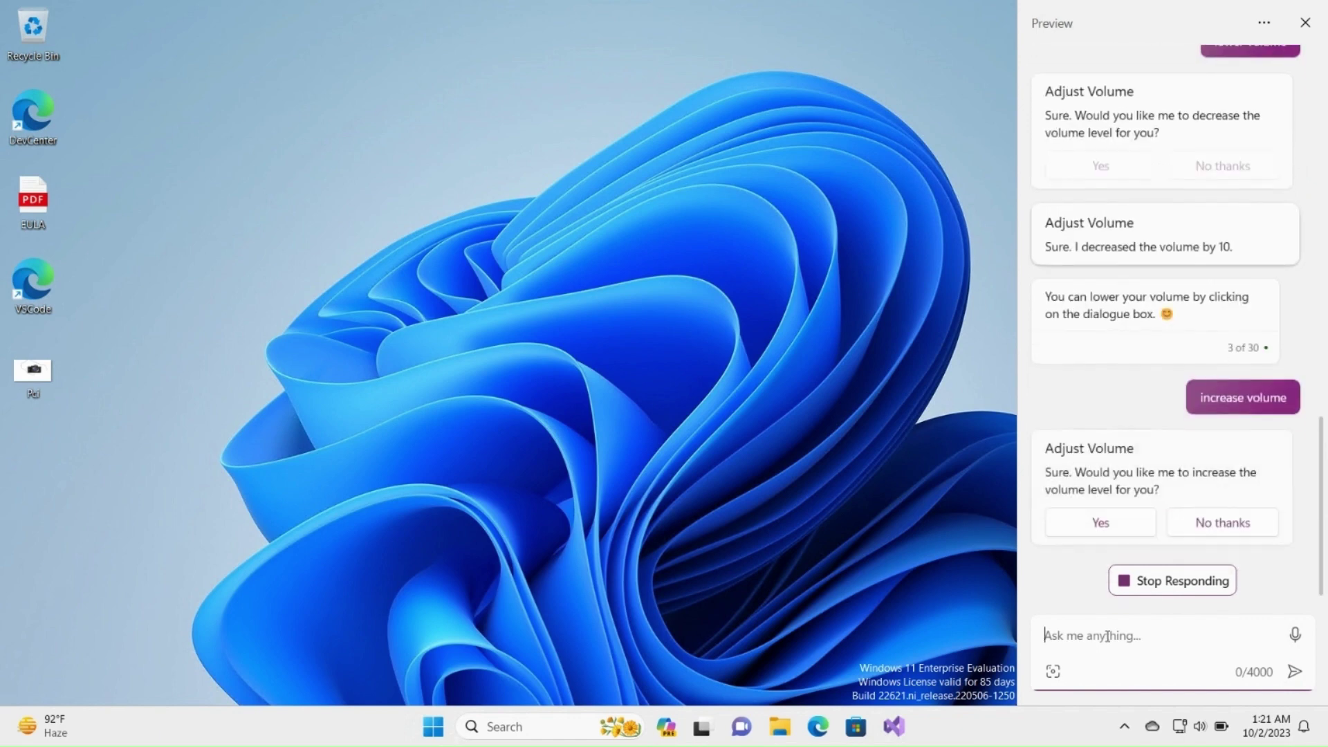
click(1119, 533)
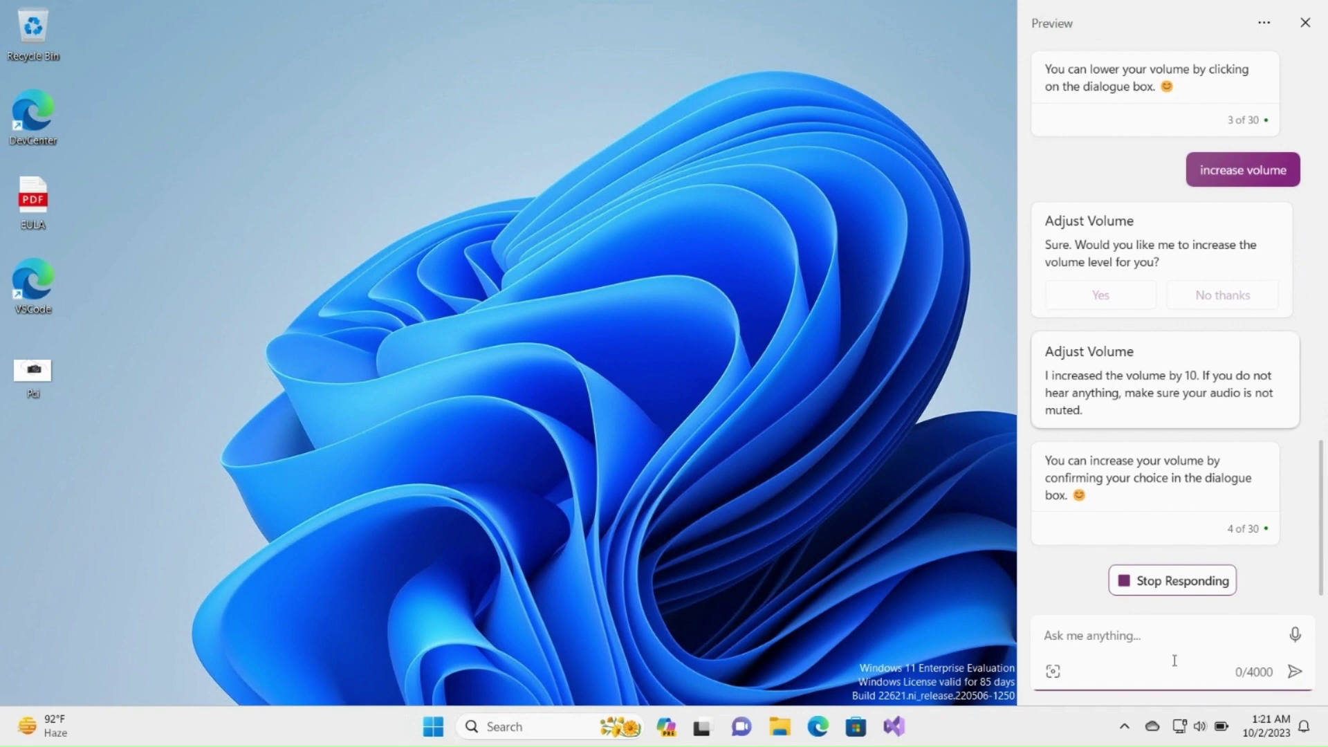
click(1202, 730)
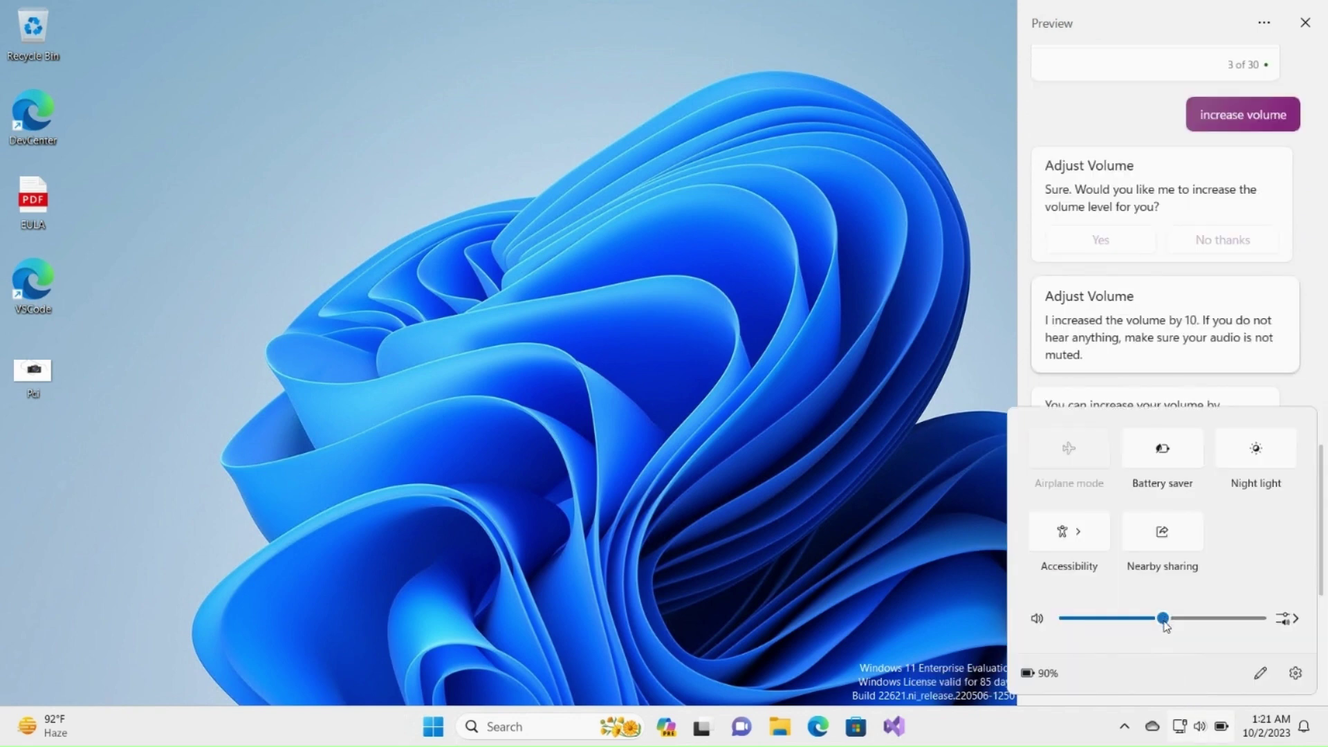
click(1111, 119)
click(1127, 641)
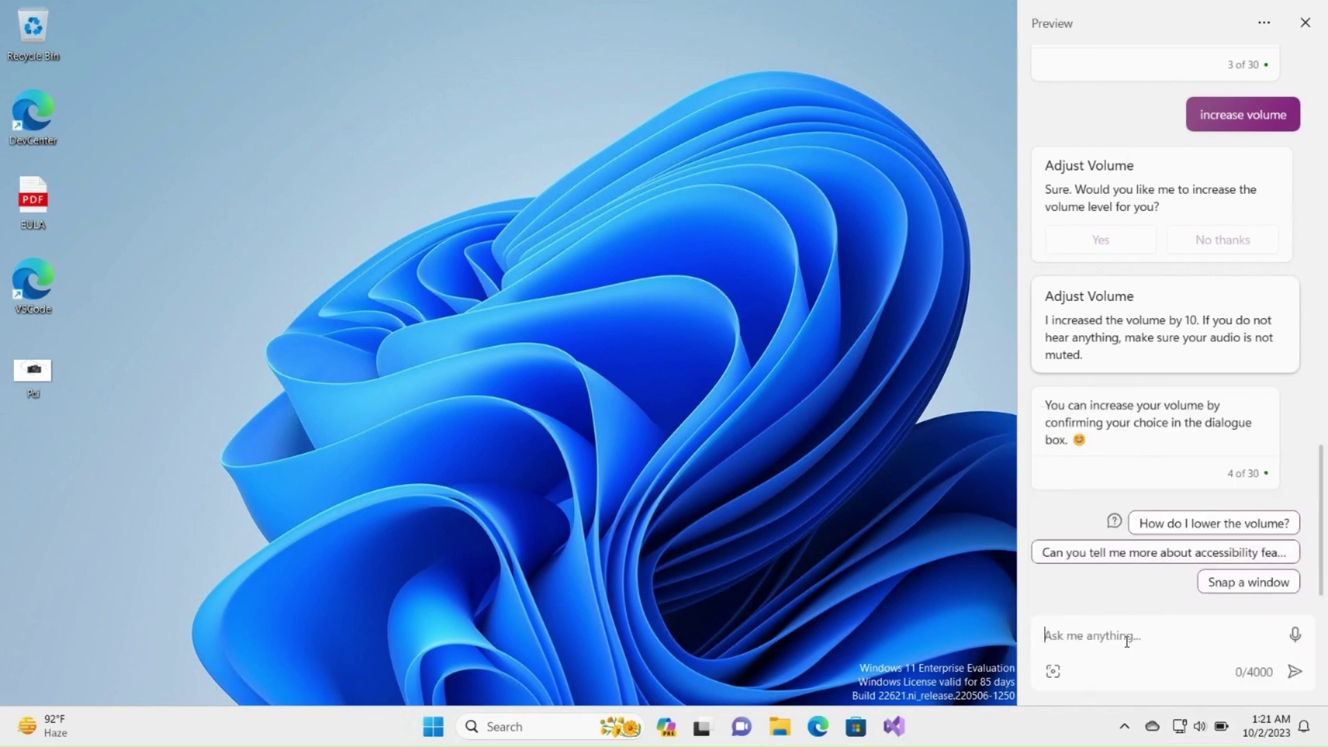
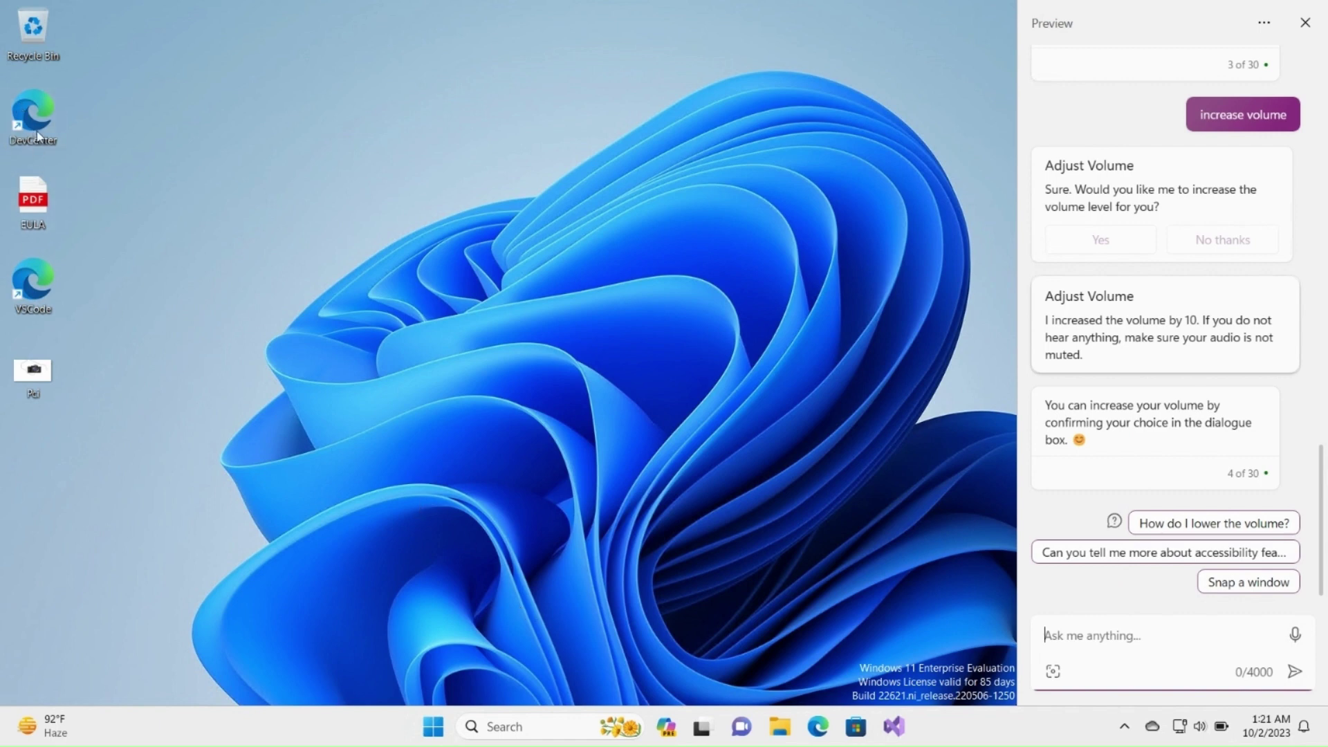
- Switch to Edge through the DevCenter desktop shortcut, search for "www,bizzinnovate.com" and open the BizzInnovate website
double_click(42, 118)
click(395, 46)
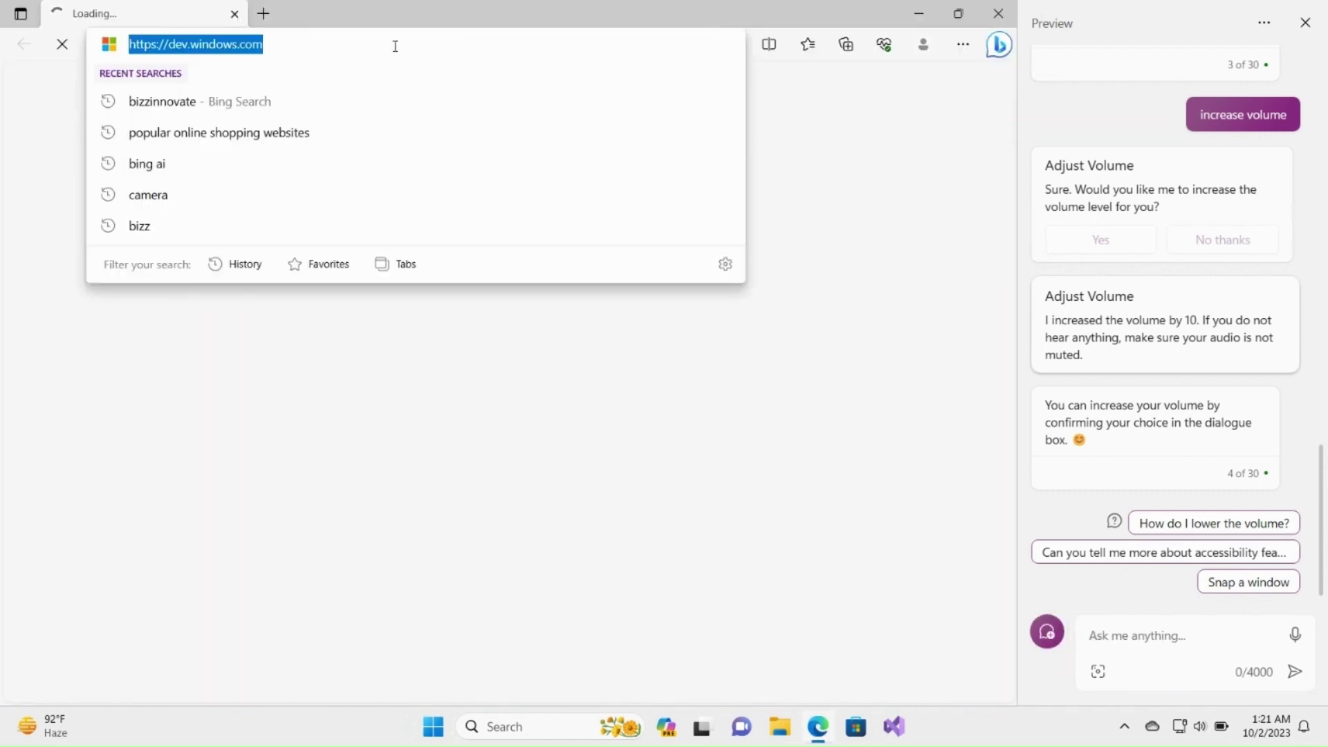
text(www,bizzi)
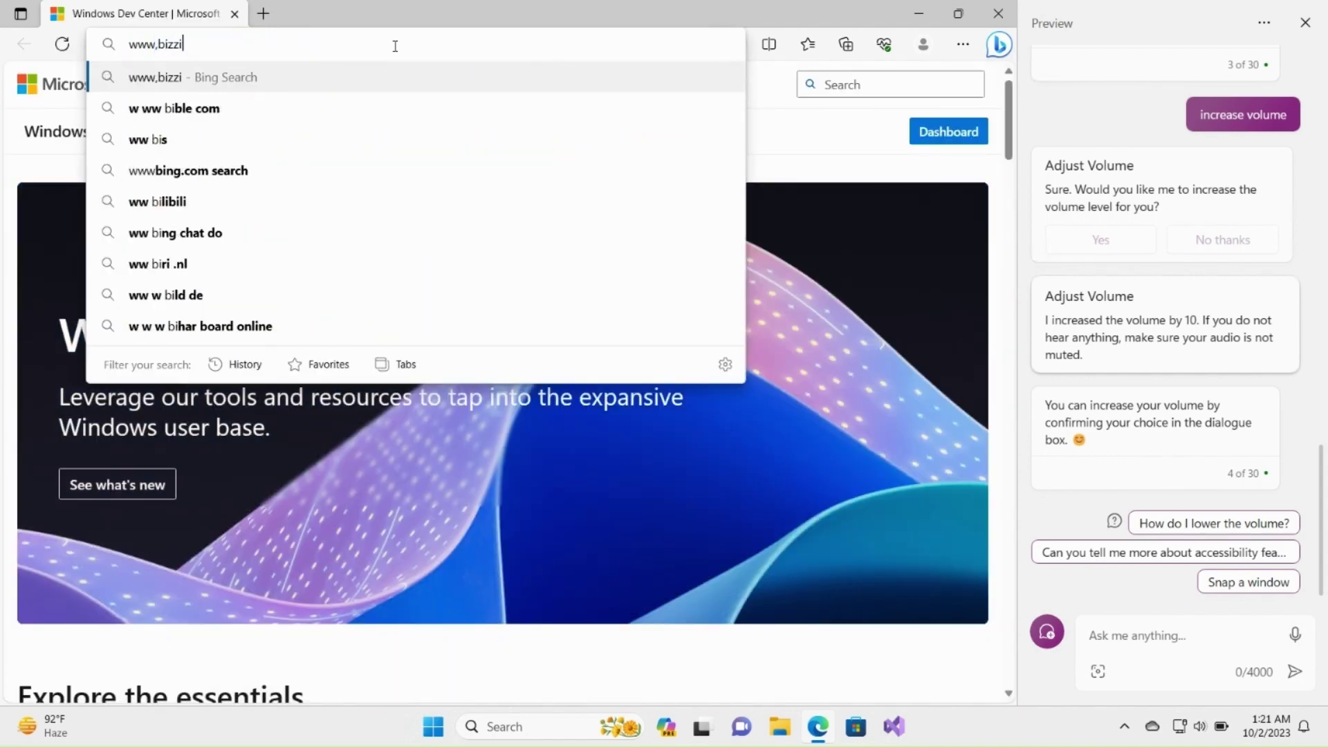
text(nnovate.com)
key(Return)
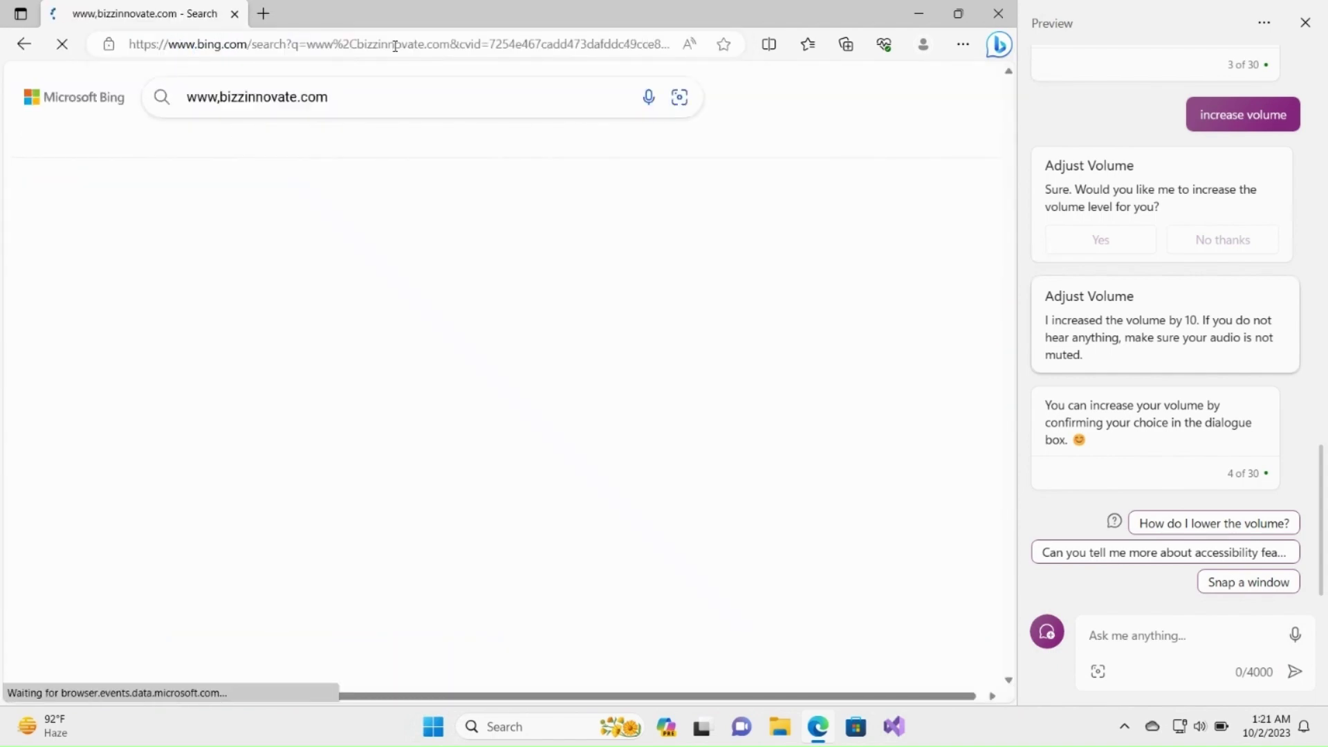
- Ask Copilot to "summarize this page" for the open BizzInnovate website
click(1136, 635)
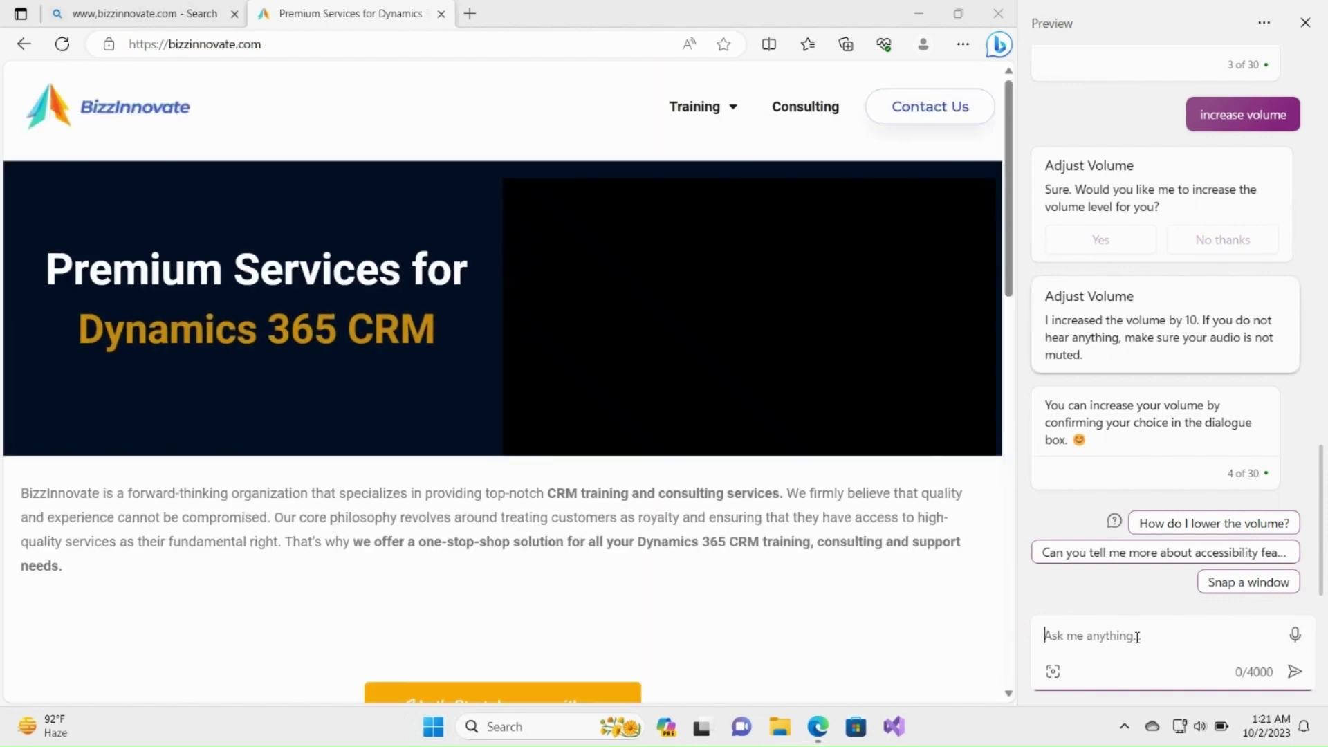
text(summ)
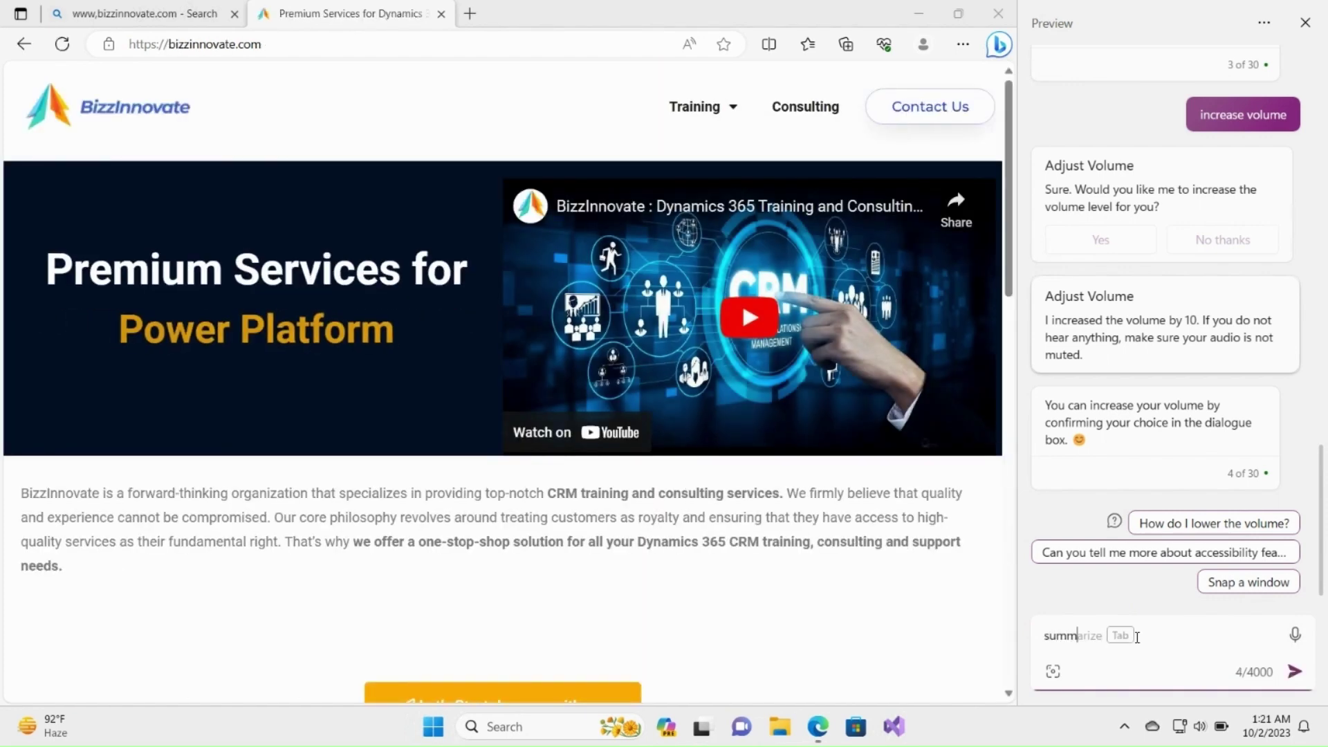
text(arize this pge)
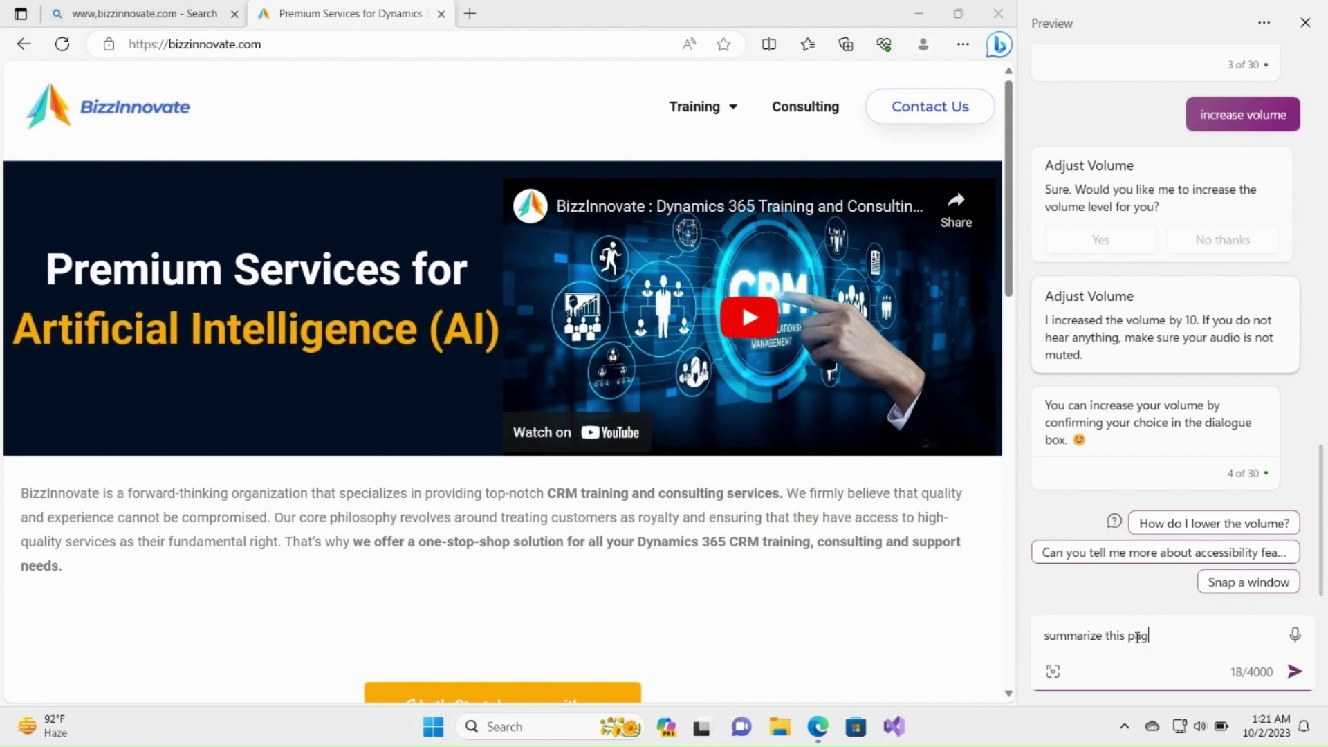
text(e)
key(Return)
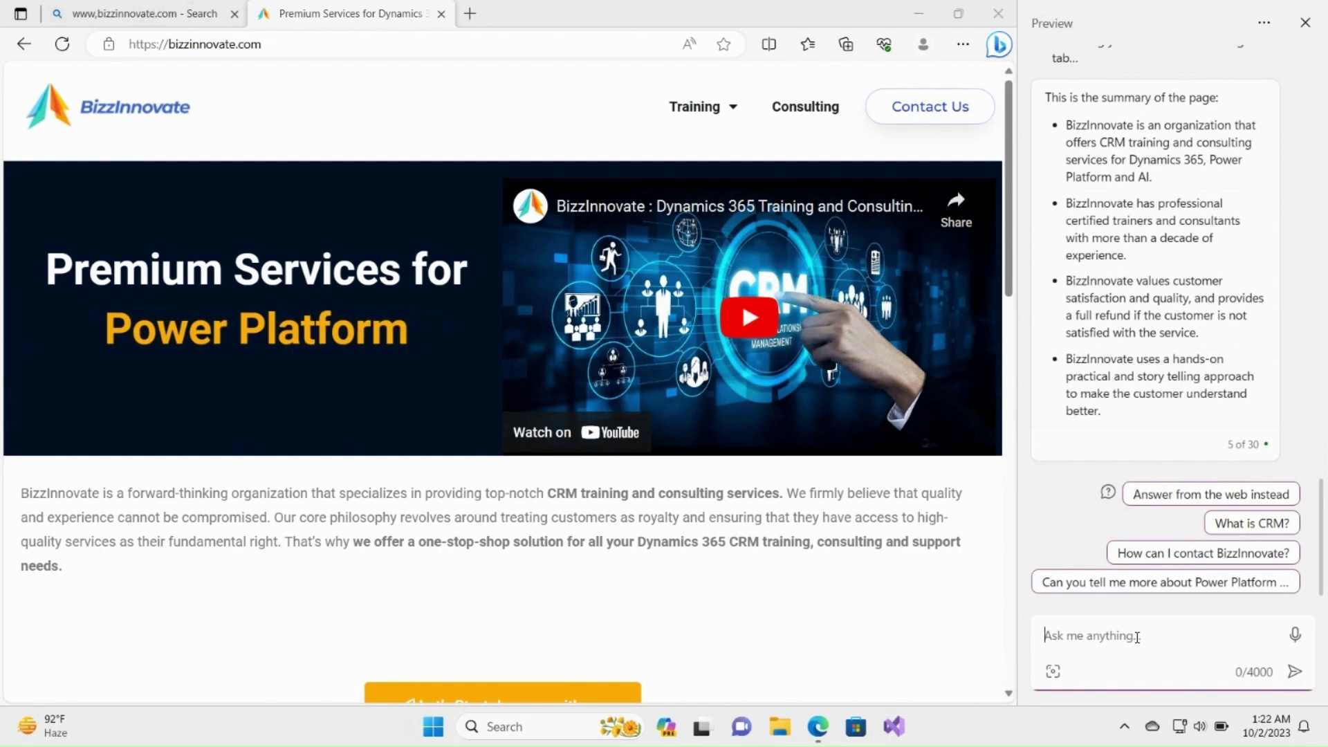
- Ask Copilot for "contact details" and follow up with the suggested question "How can I contact BizzInnovate?"
text(contact )
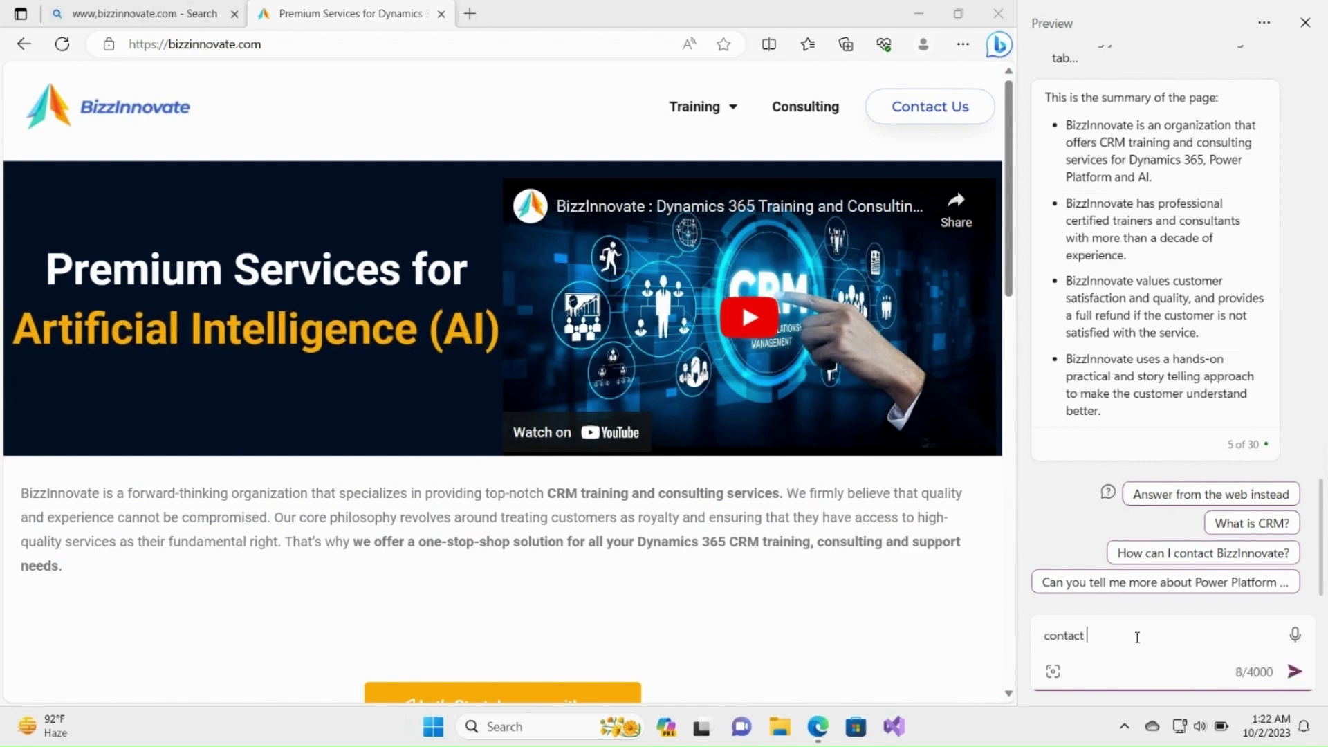
text(details)
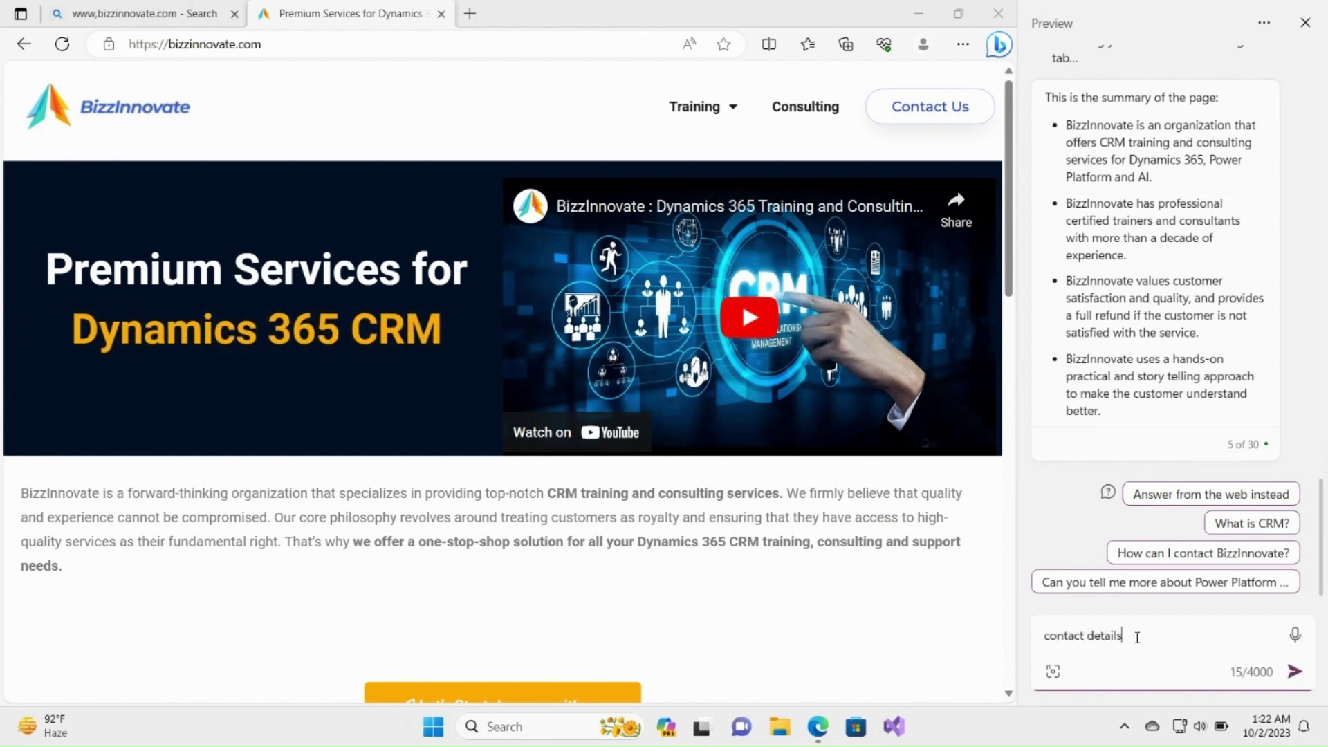
key(Return)
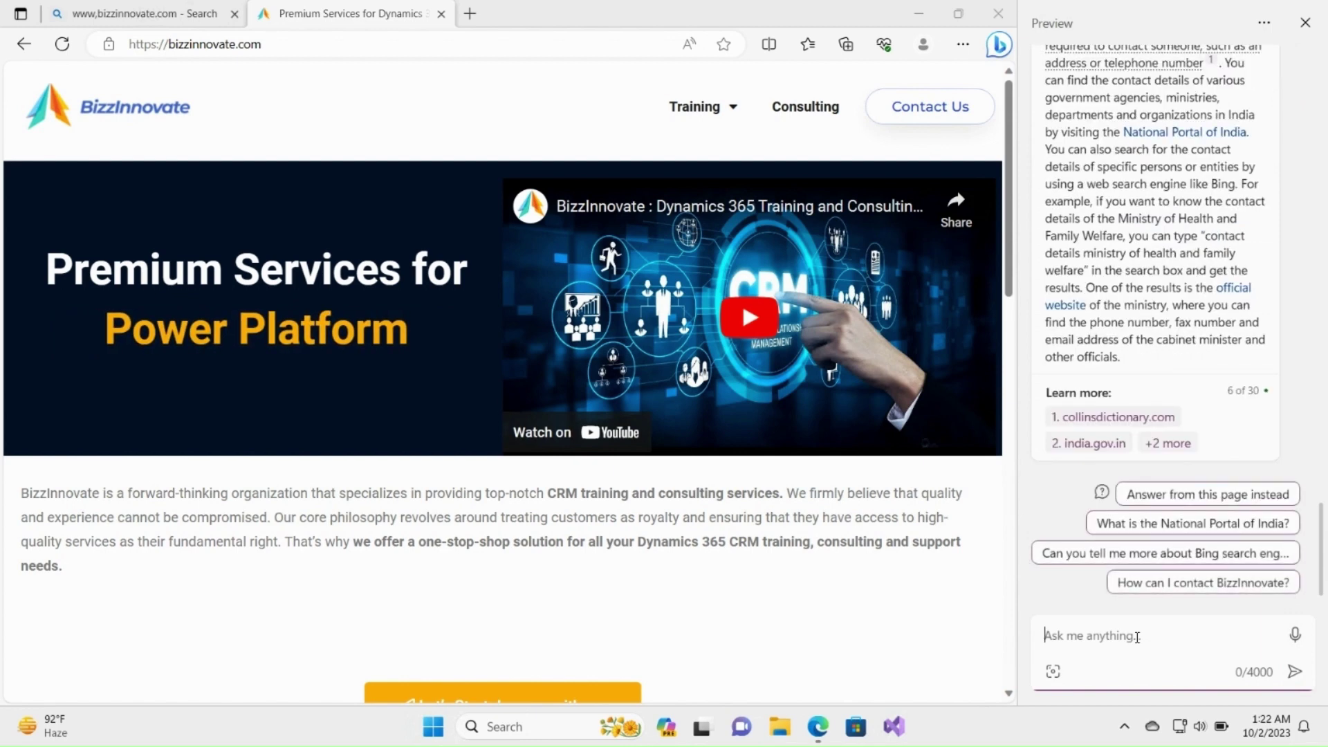
click(1187, 584)
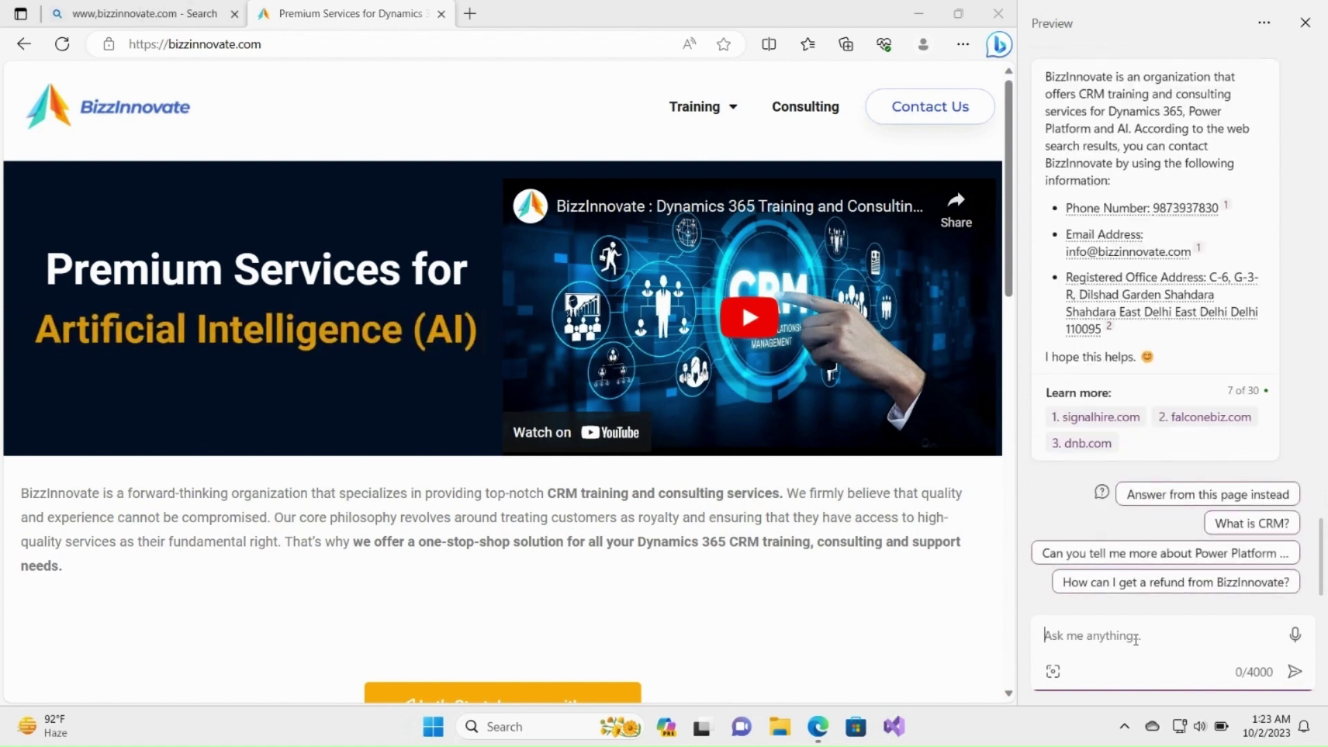
- Ask Copilot to "create a modern image for boy doing computers" and open the first generated image in Image Creator
text(cre)
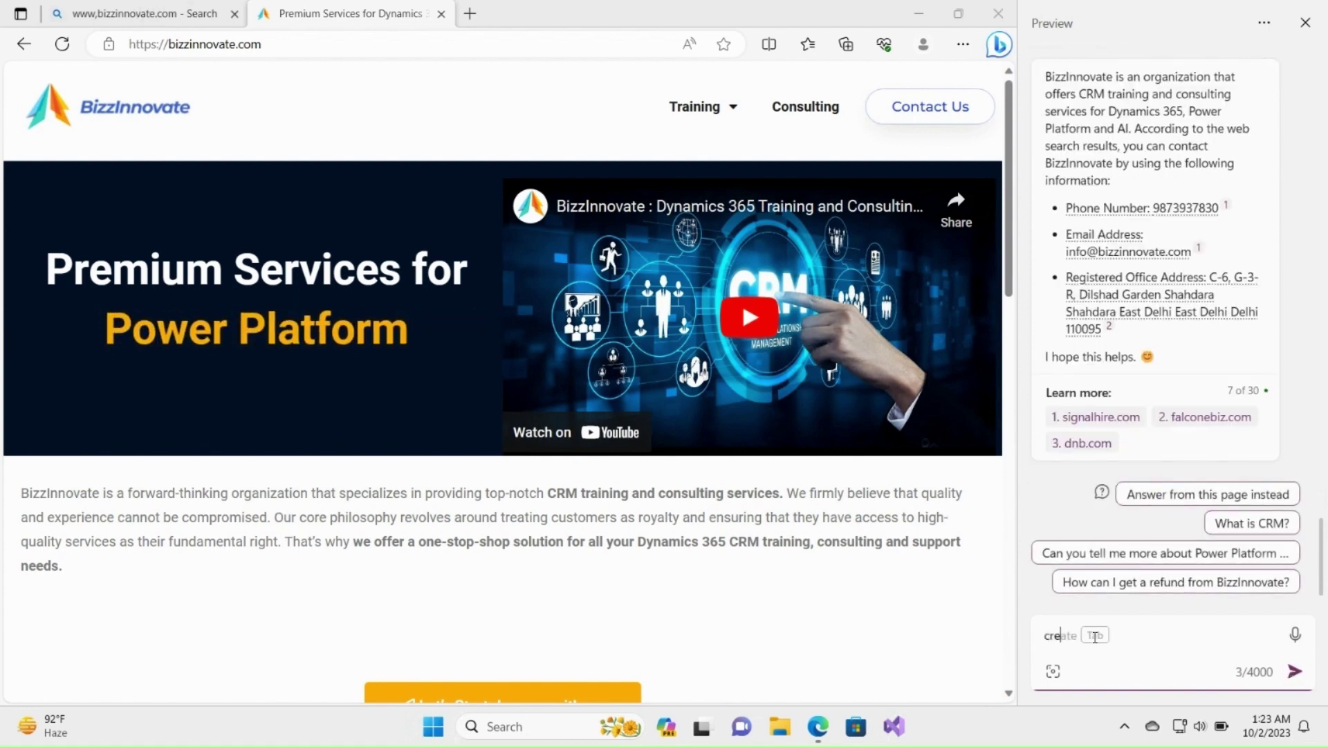
text(ate a mo)
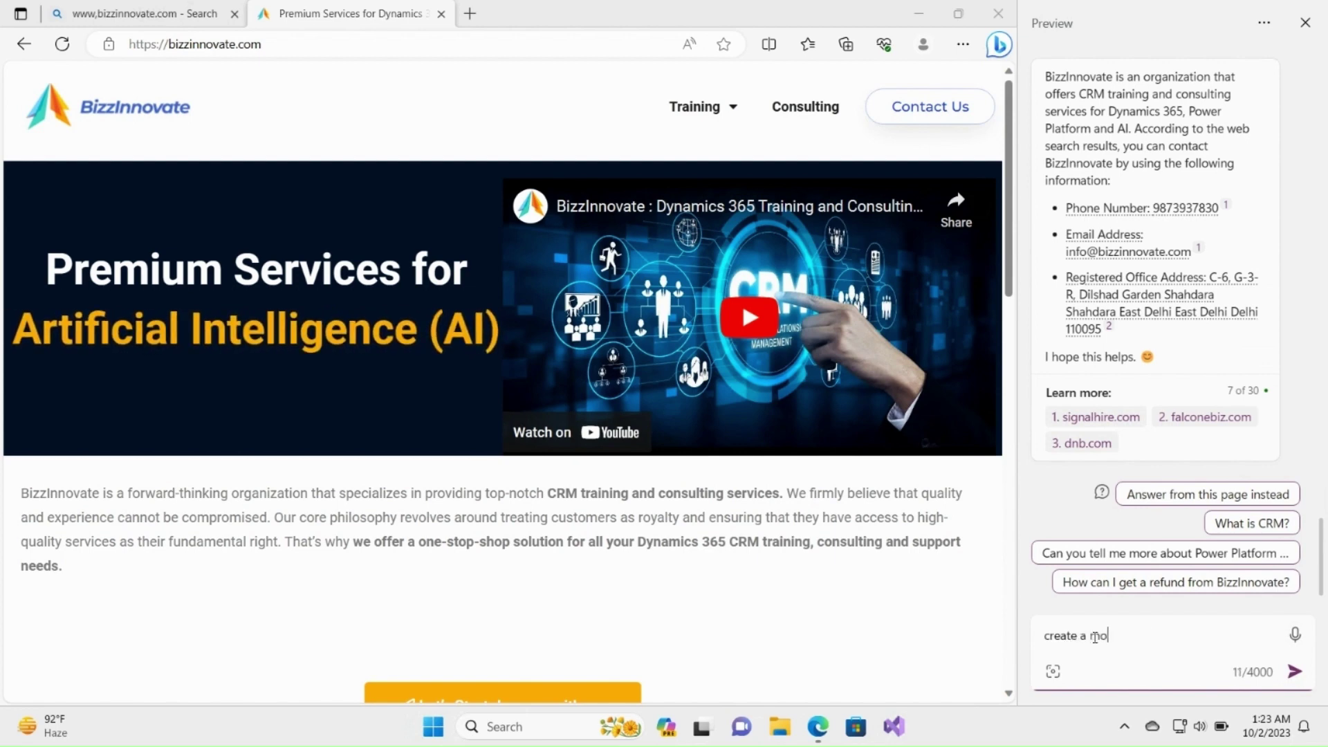
text(dern image for b)
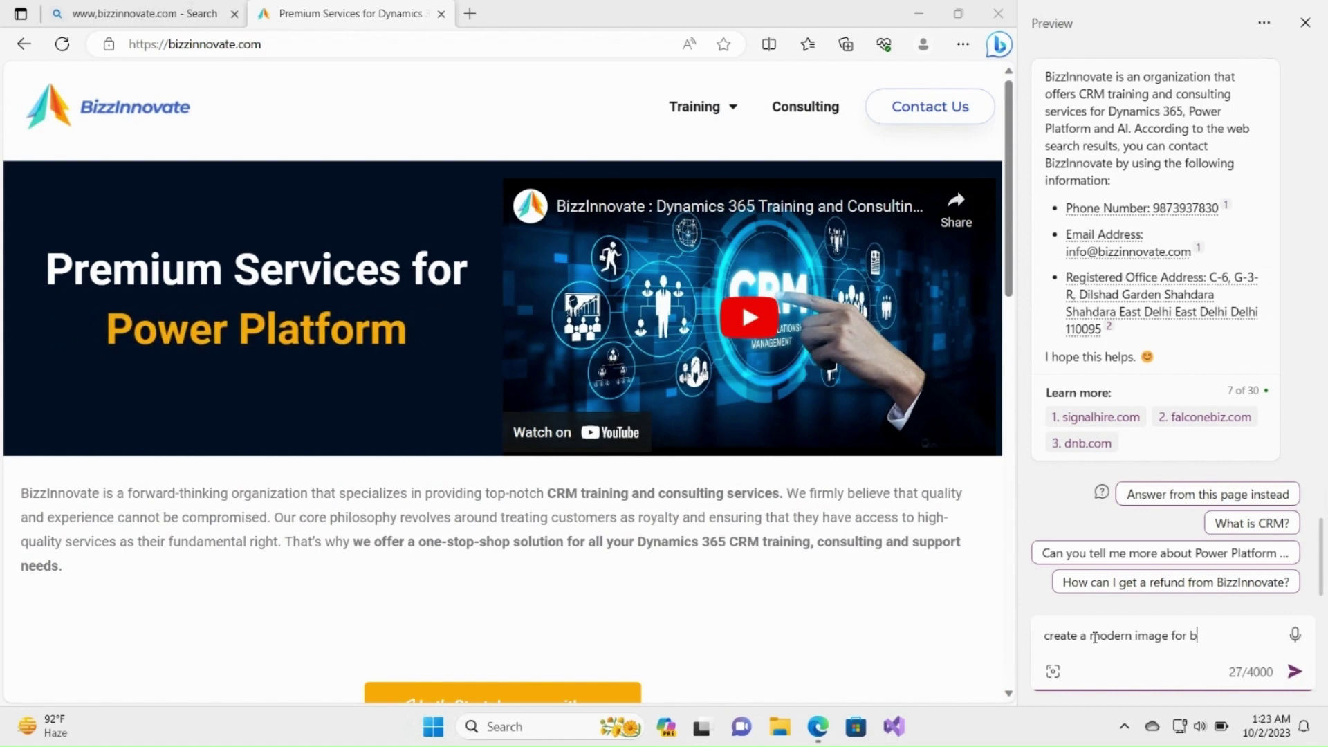
text(oy)
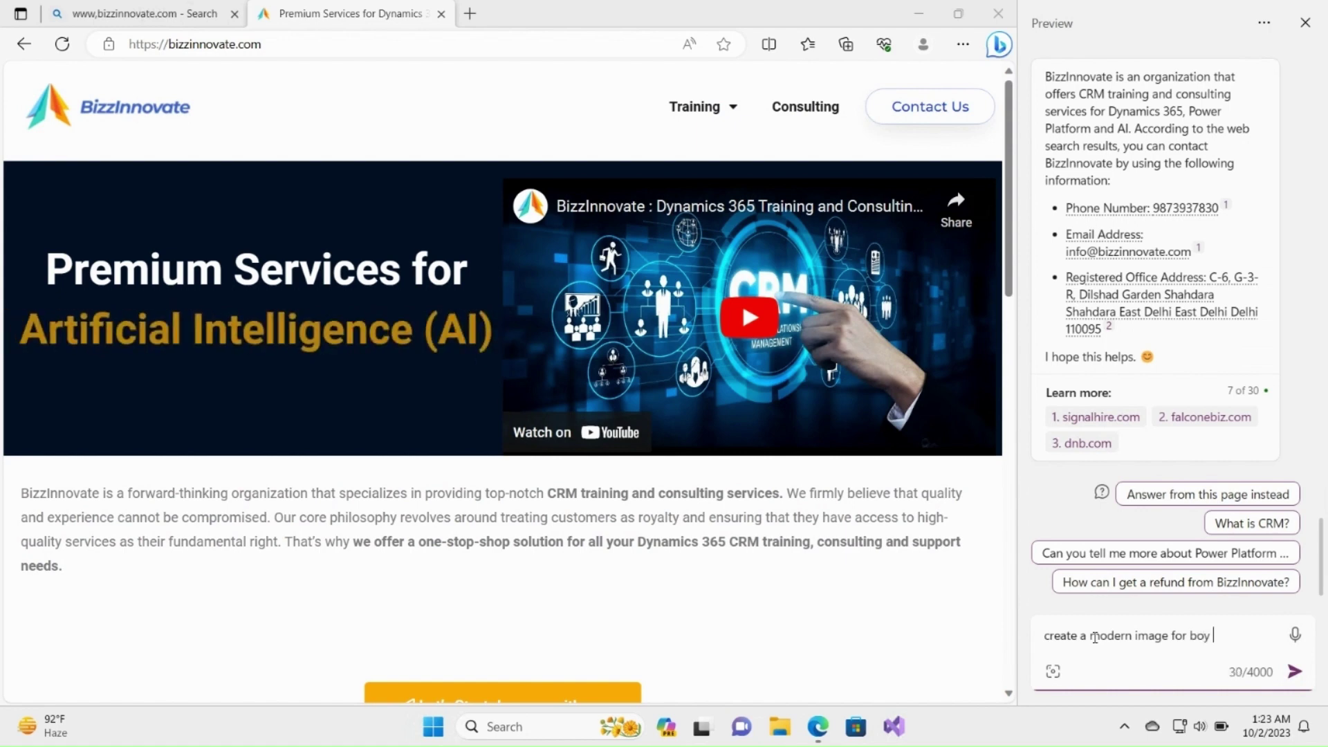
text( doing com)
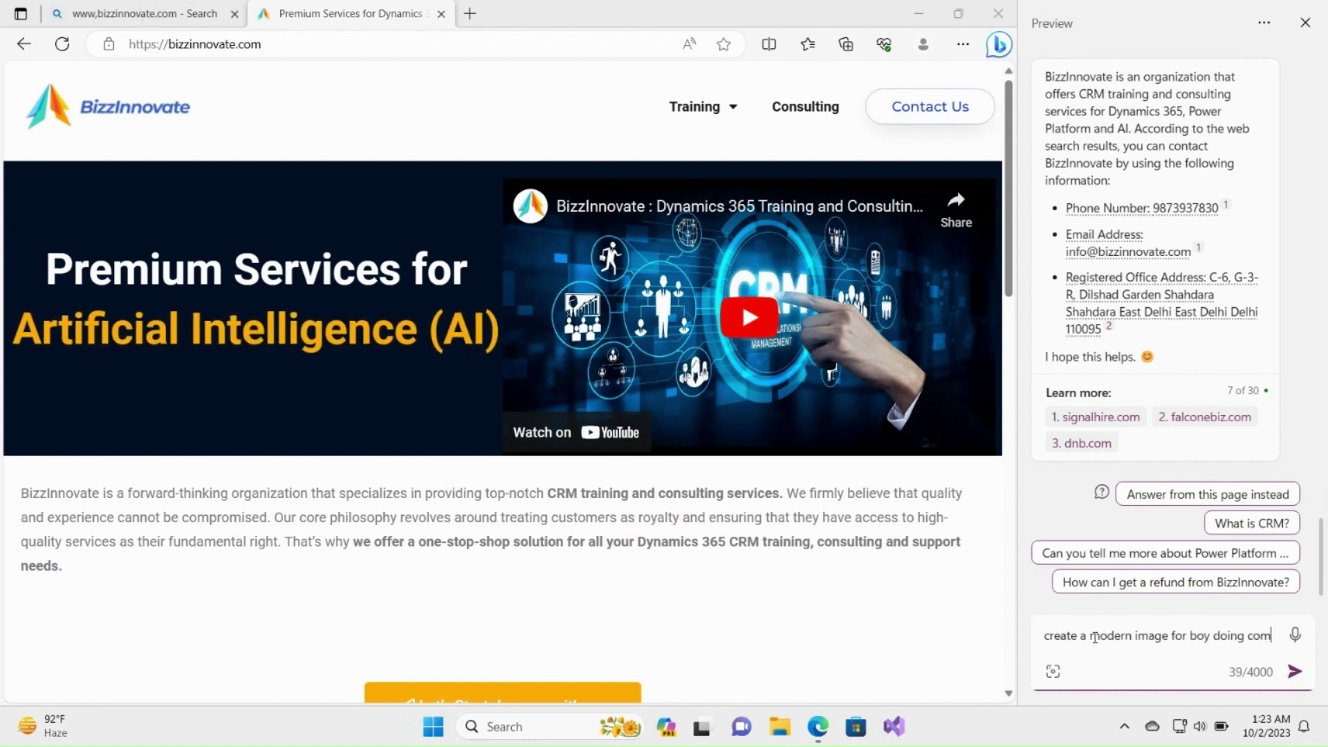
text(puters)
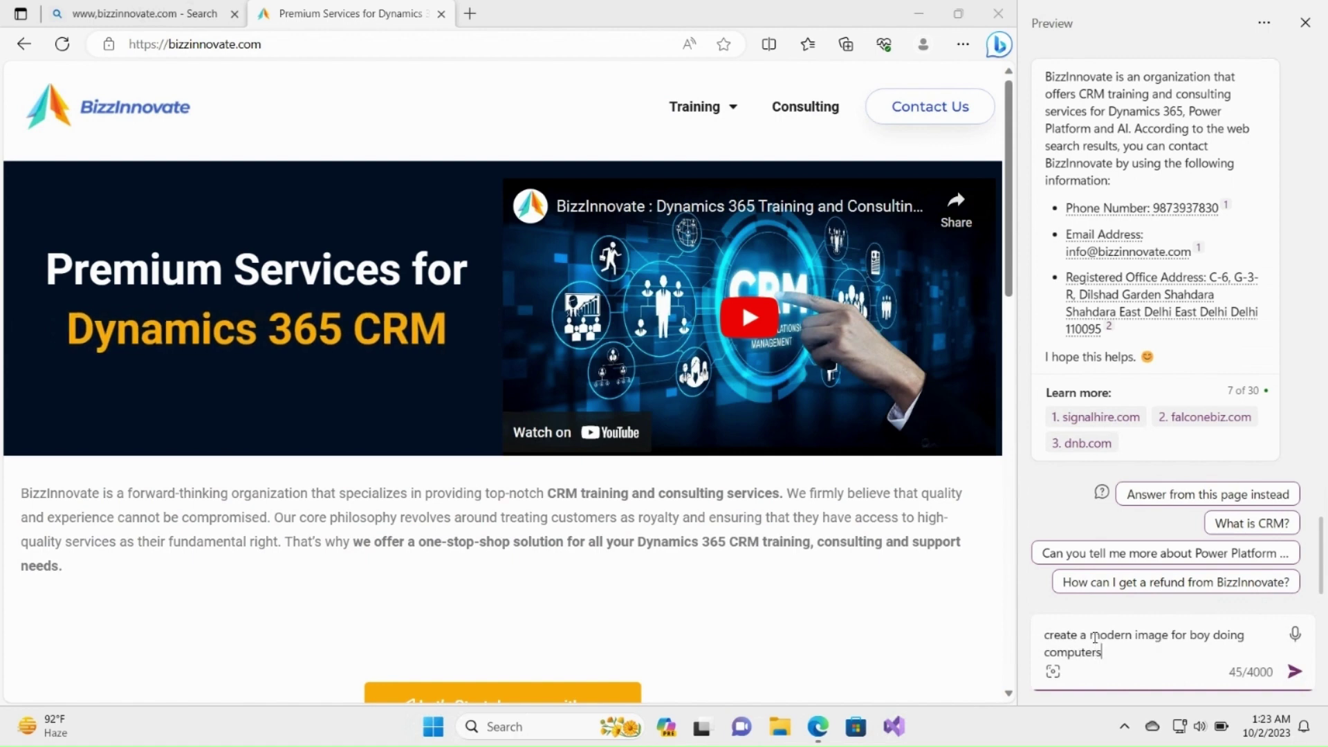
key(Return)
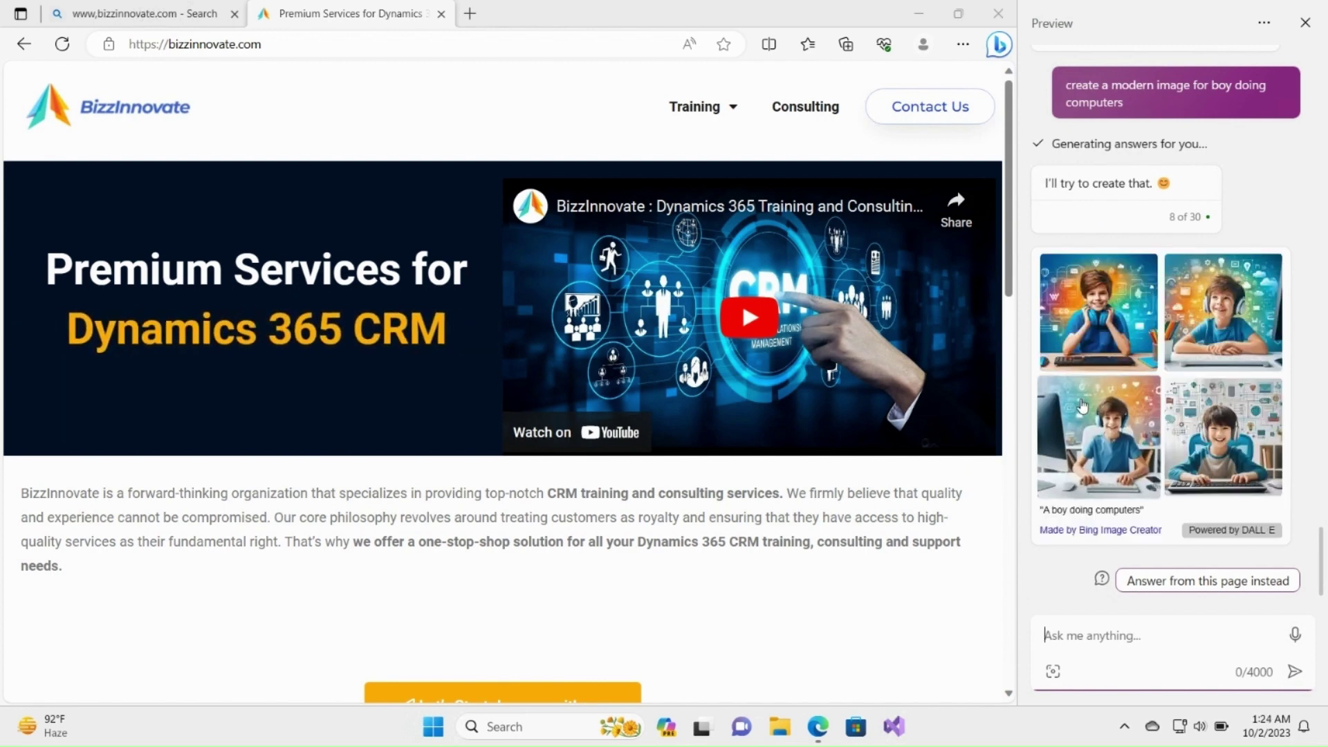
click(1105, 334)
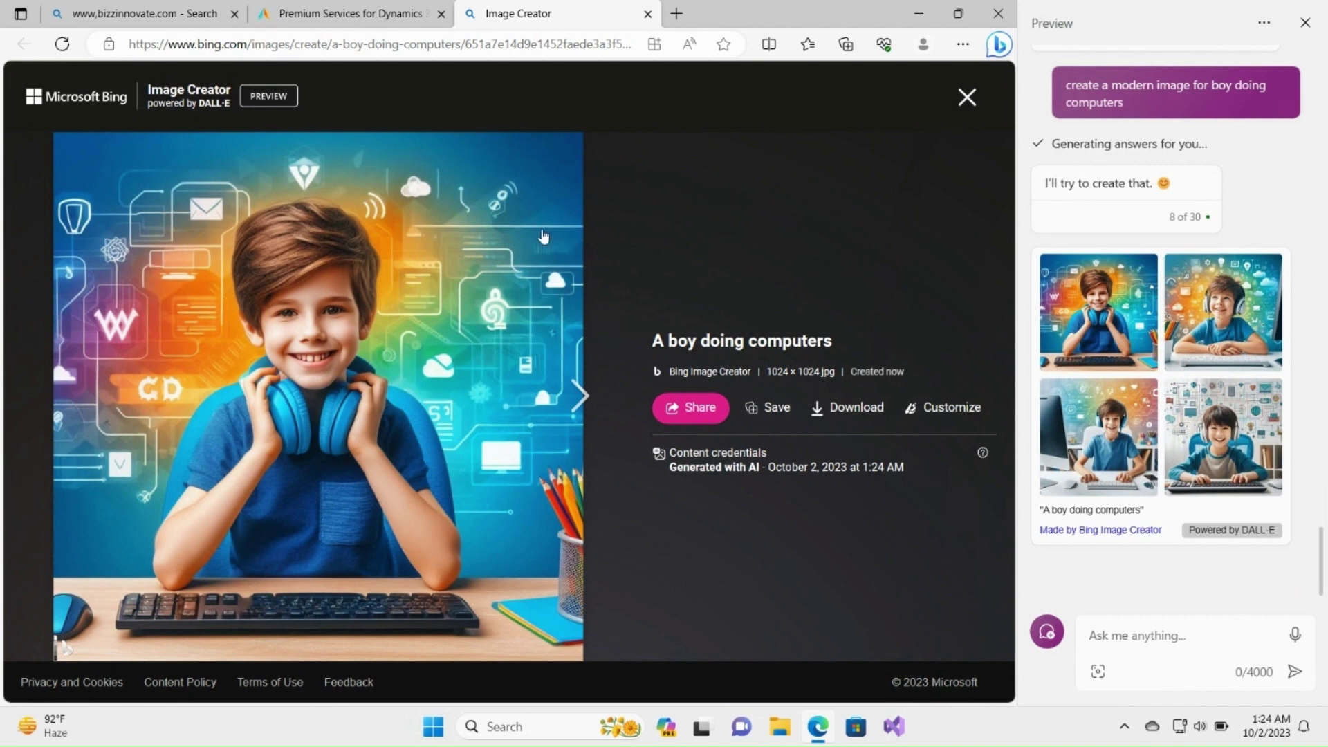
- Ask Copilot to "remove background" with the generated image of the boy open
click(1321, 579)
click(1152, 637)
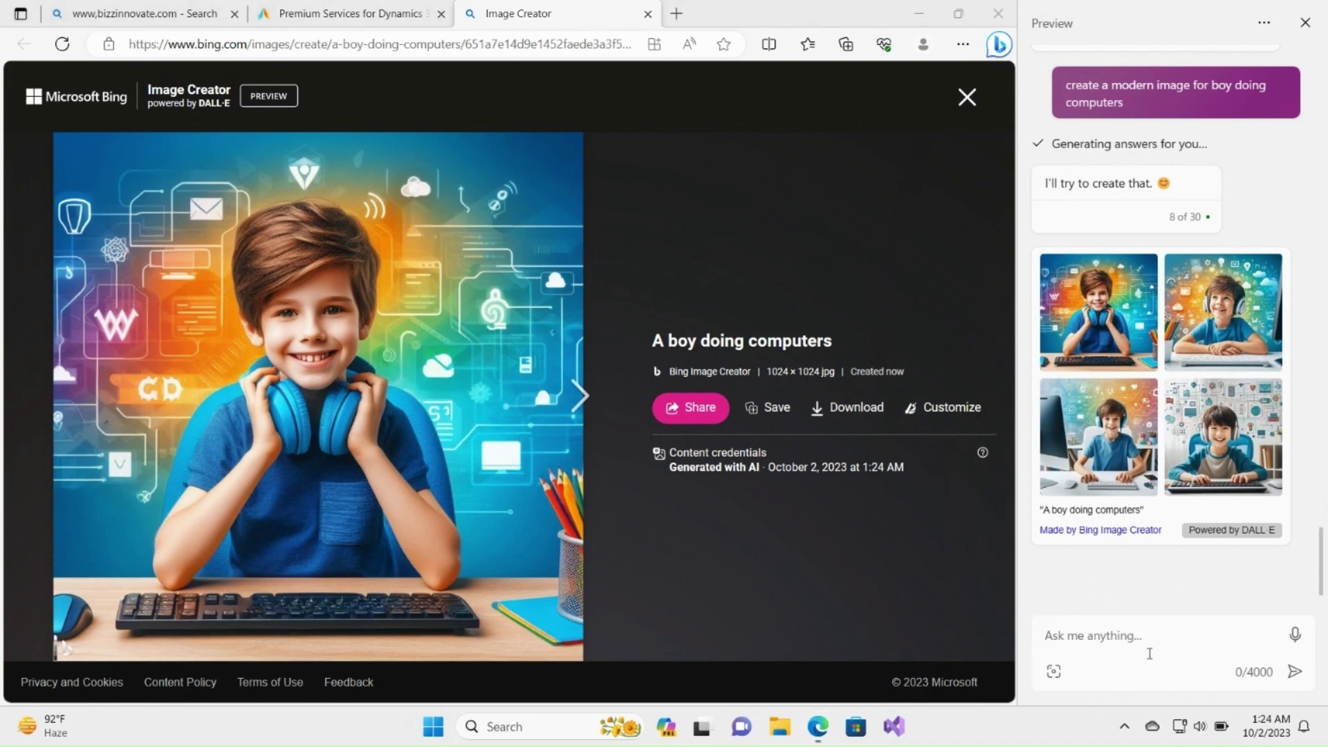
text(remove background)
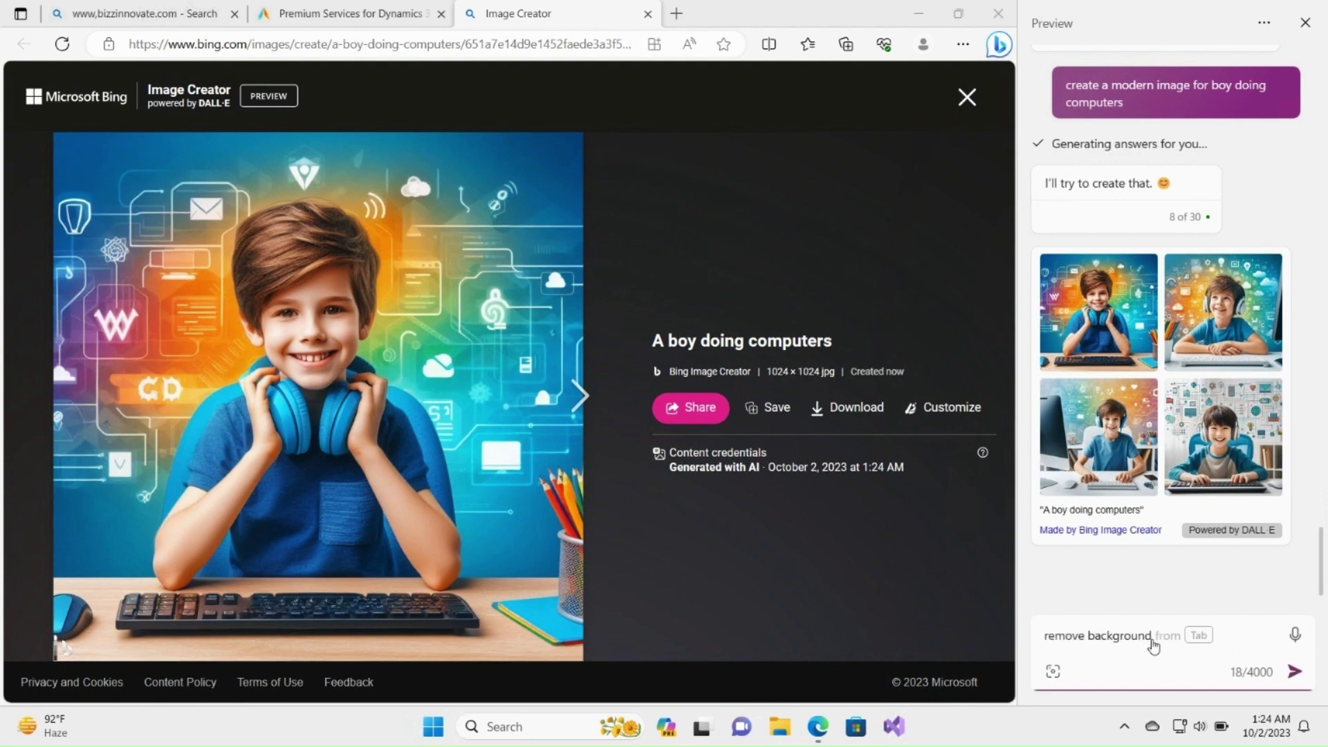
key(Return)
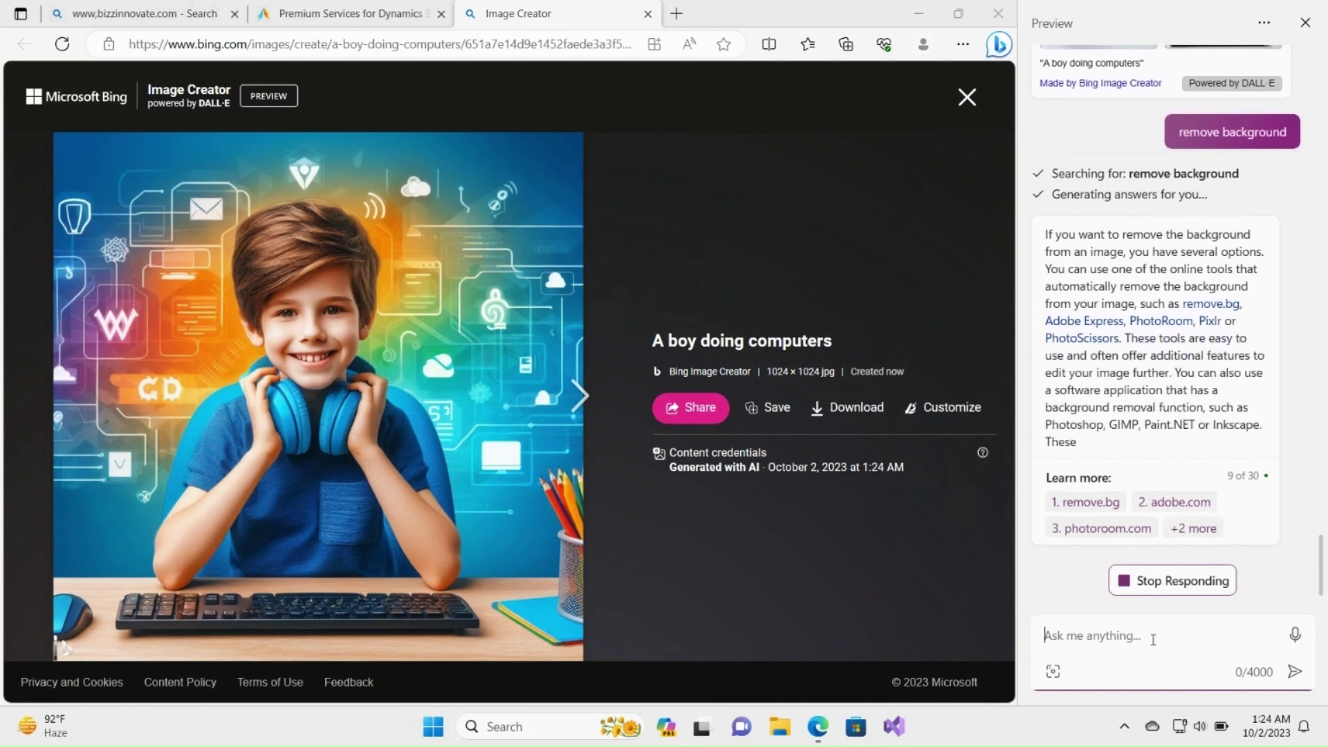
- Ask Copilot to "draft a email for manager for leave request for 2 weeks"
text(d)
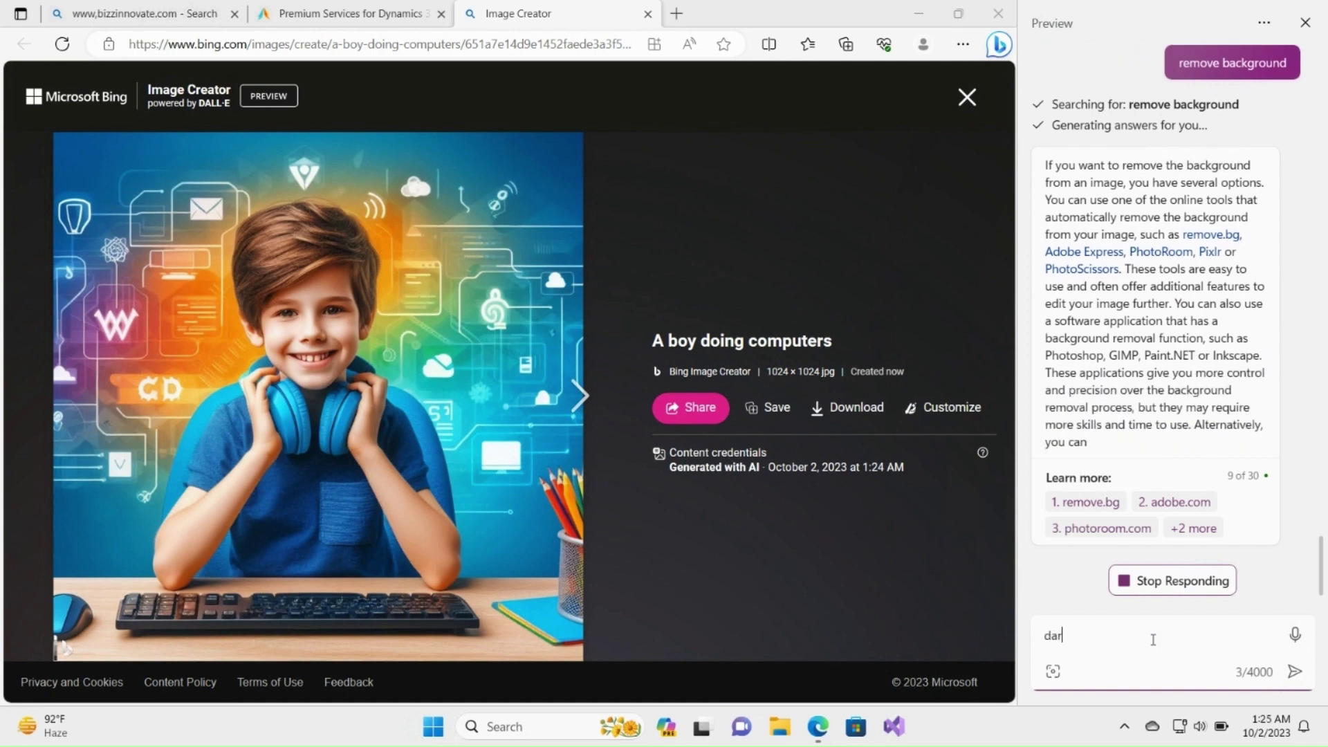
text(raft)
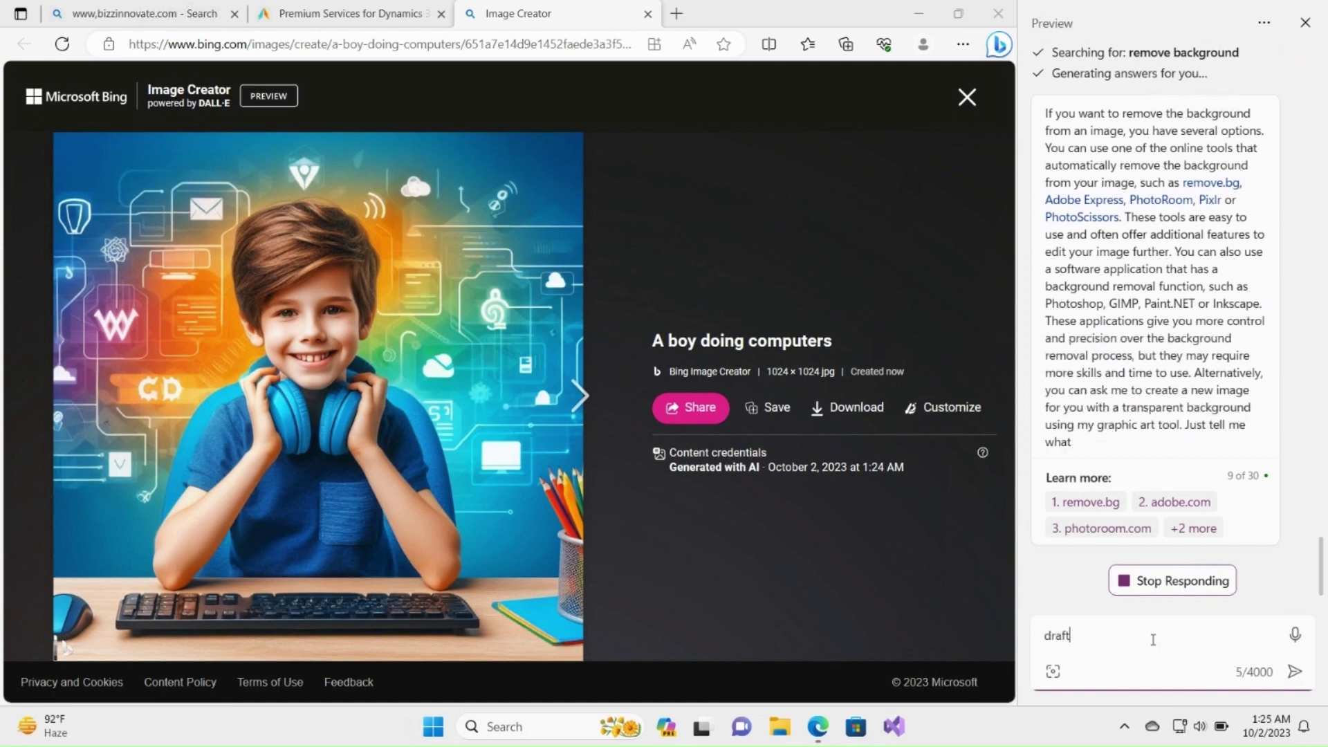
text( a email for manager)
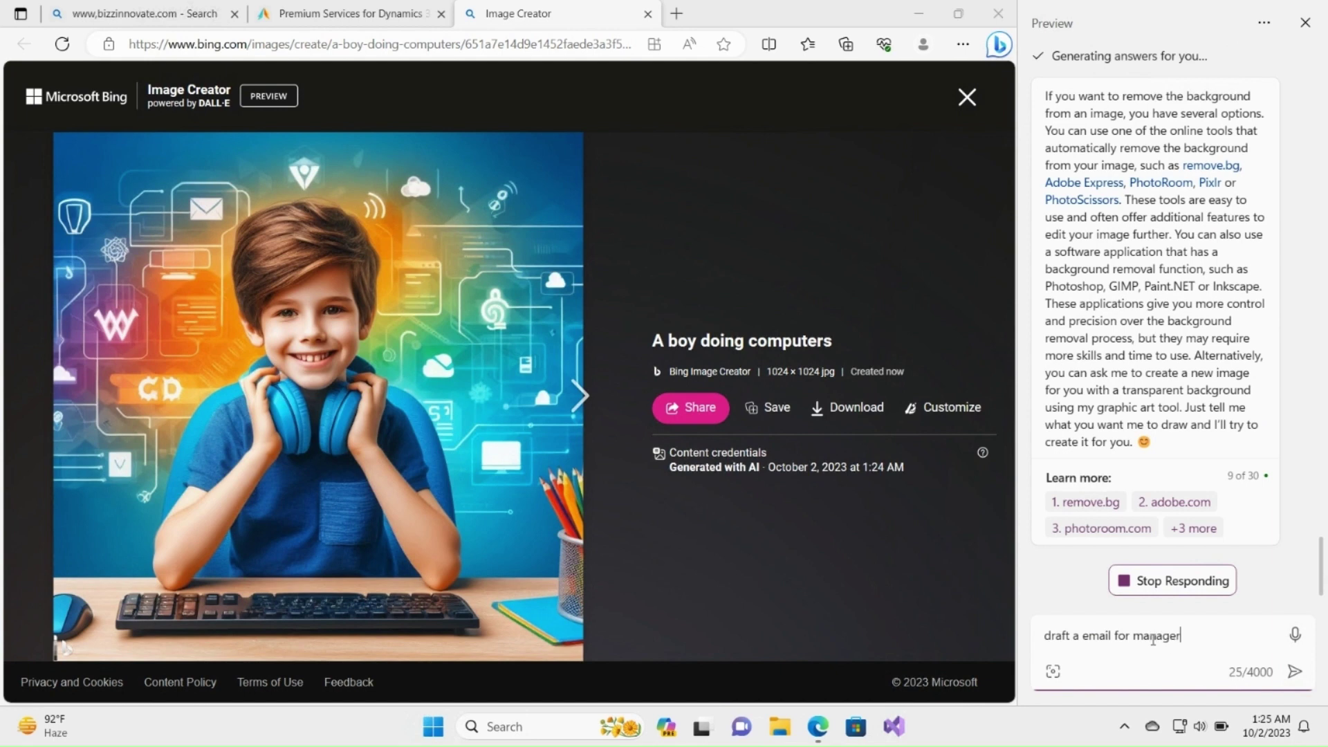
text( for leave)
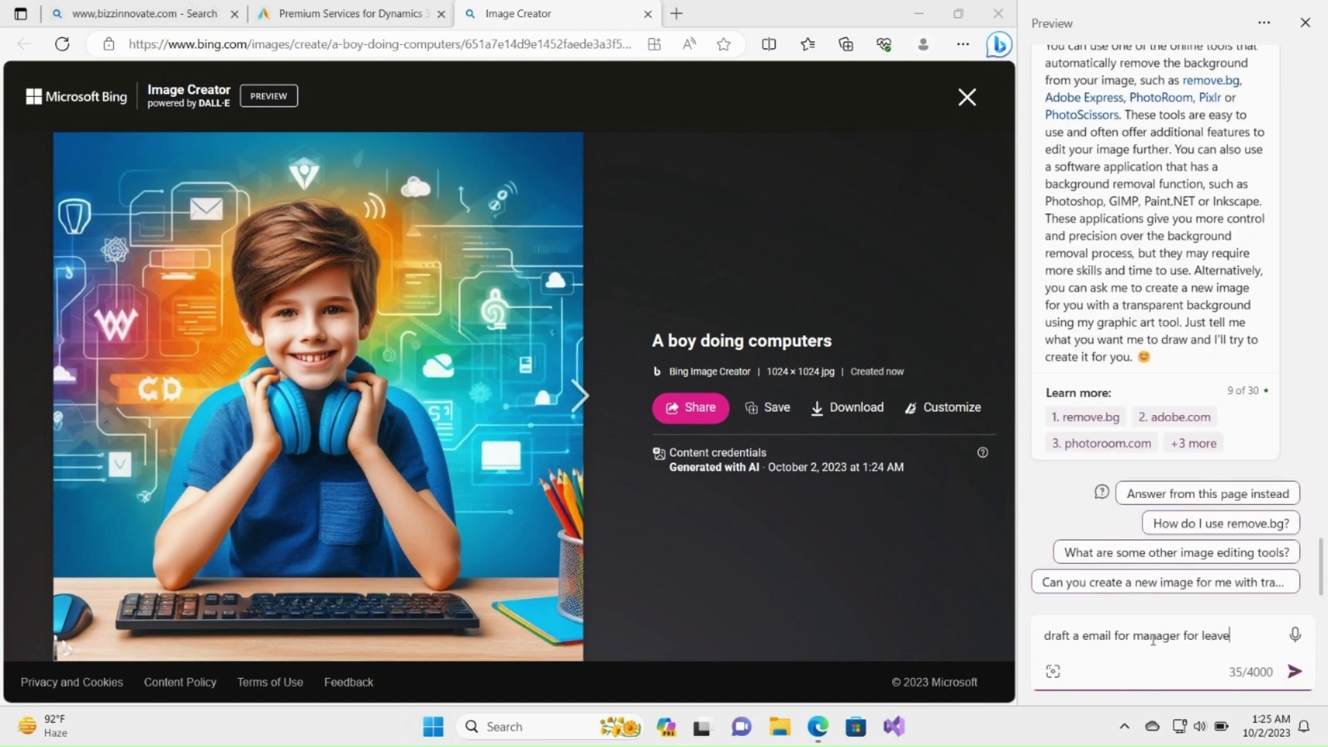
text( request for 2 d)
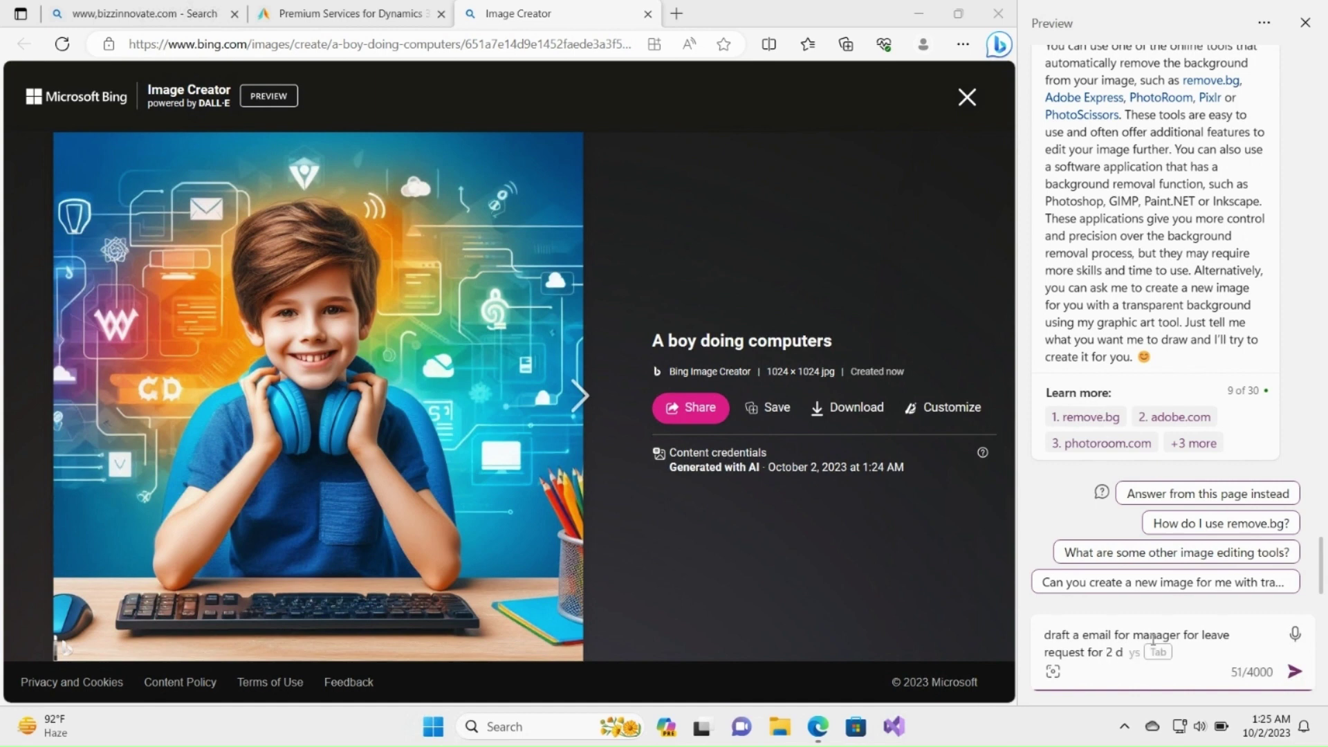
key(BackSpace)
text(weeks)
key(Return)
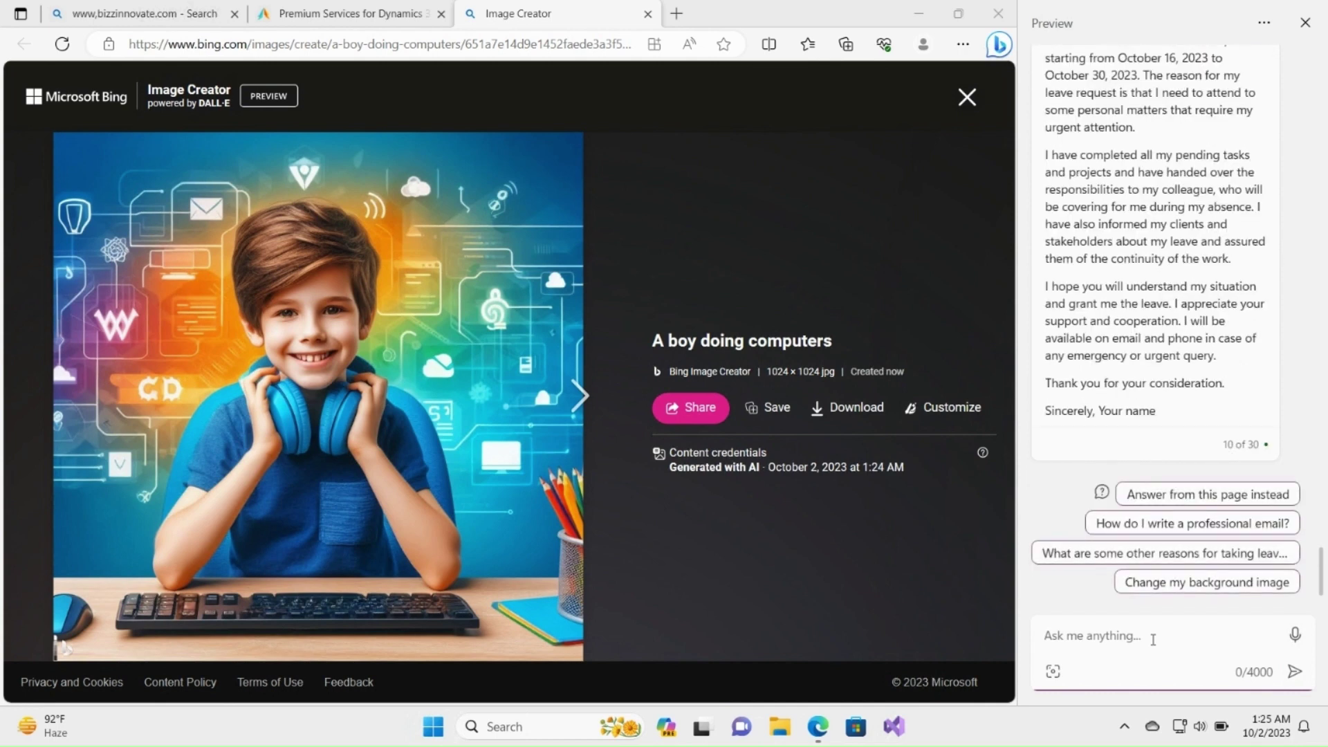
- Ask Copilot to "show me top 3 camera for photoshoot"
text(shom)
text(w me )
text(top 3 camera)
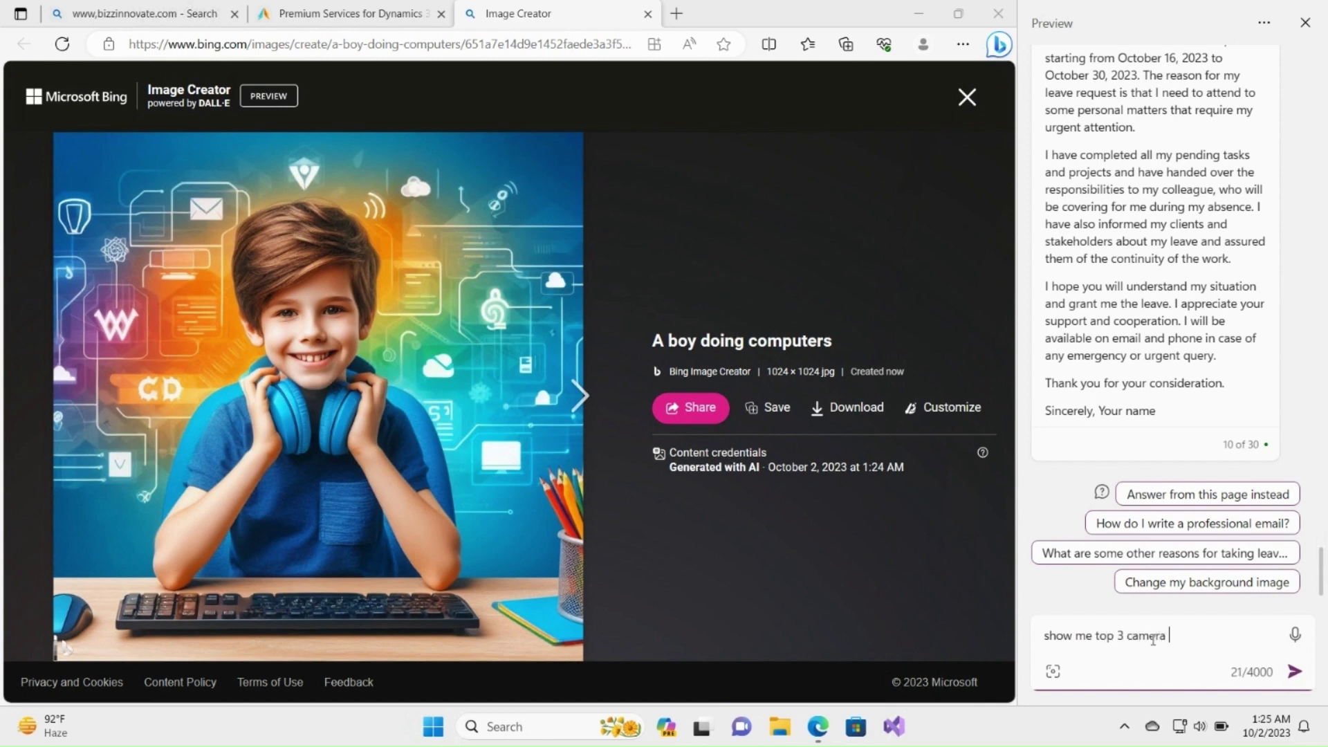
text(r photoshoot)
key(Return)
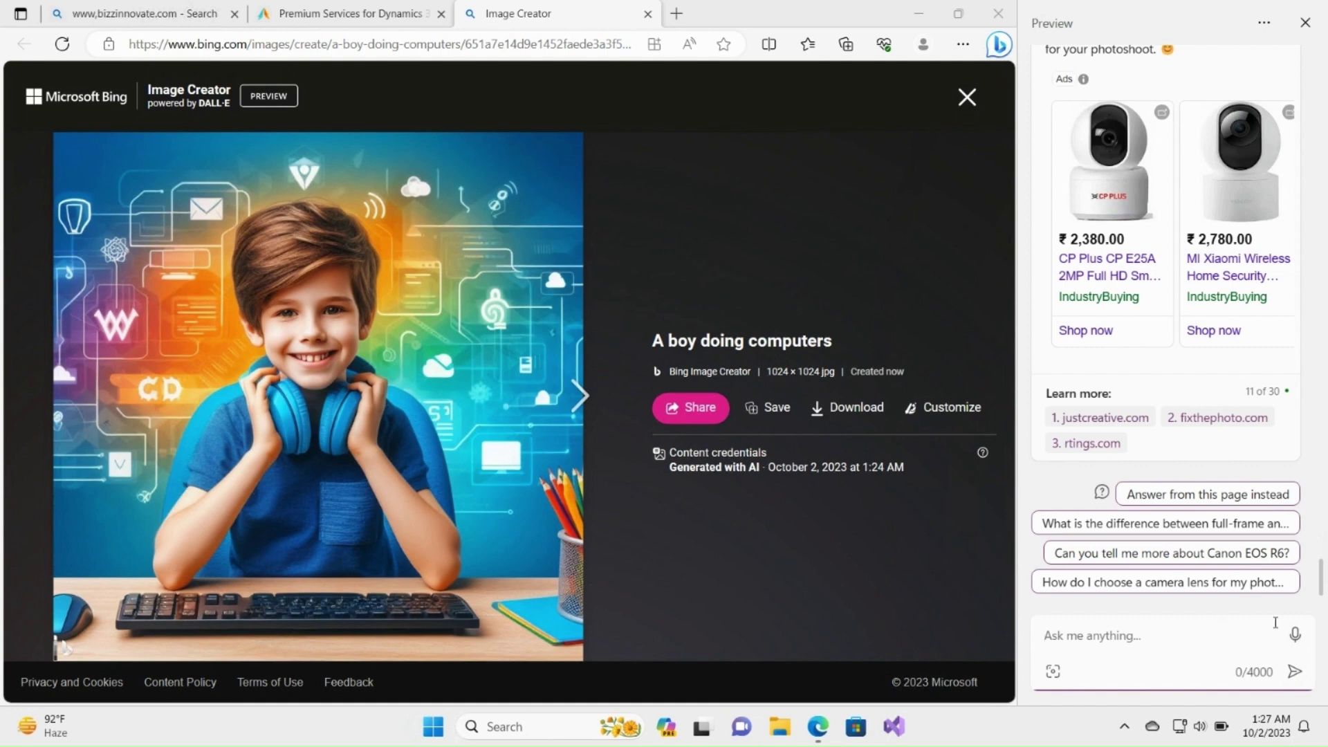
- Ask Copilot by voice "Please play music." and agree to open the Windows Media Player Legacy app
click(1297, 637)
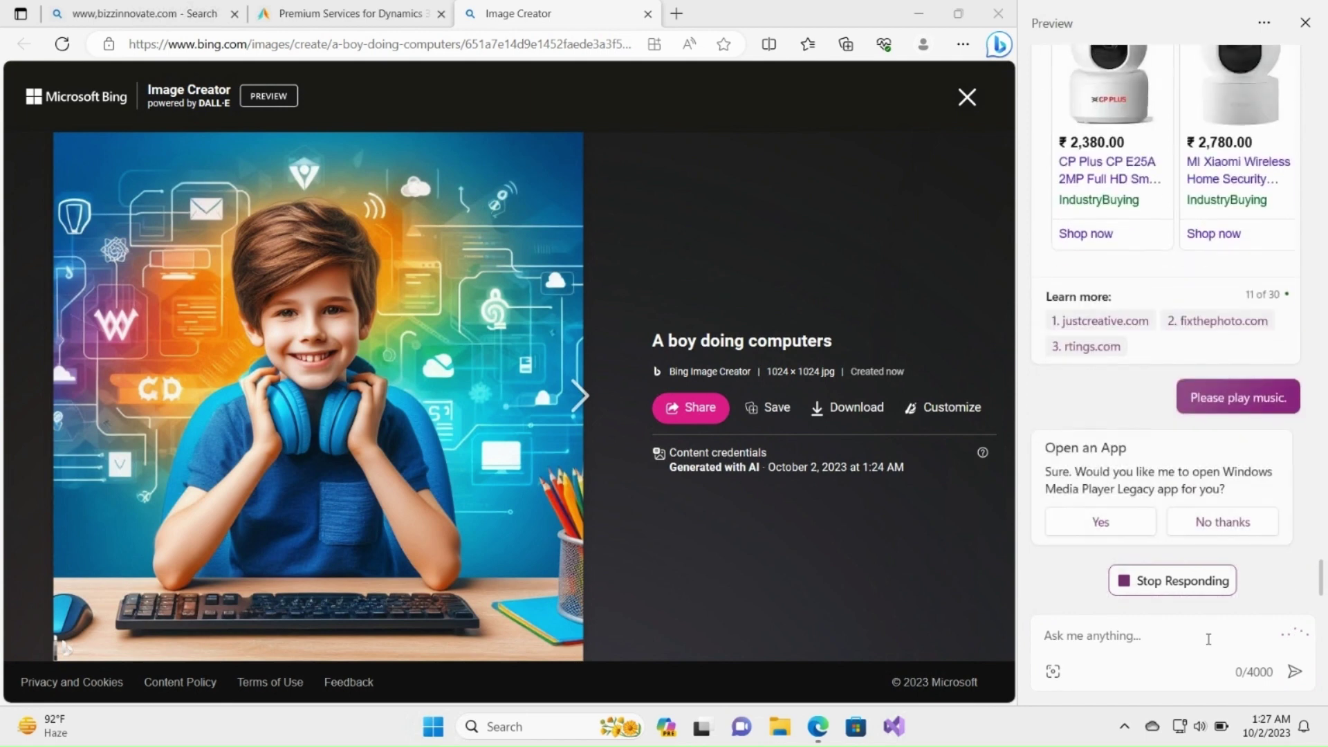
click(1114, 527)
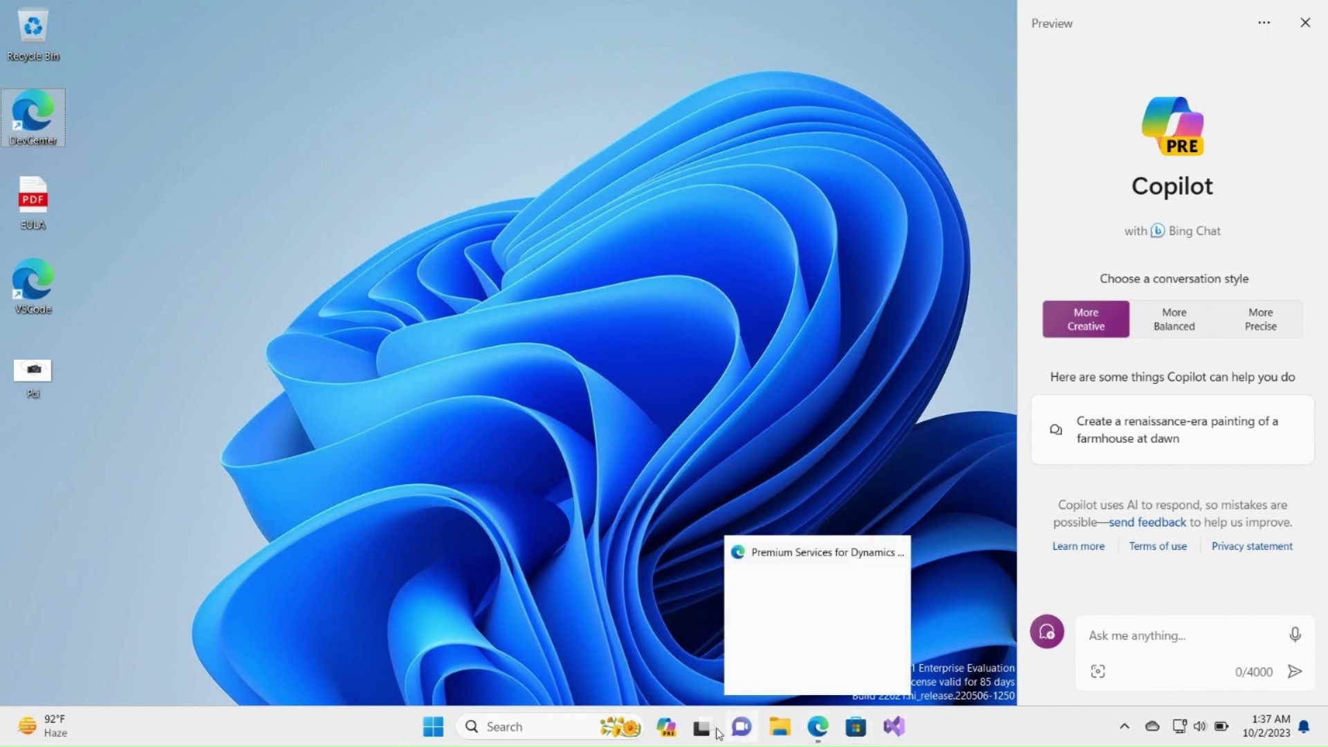
- Switch to the Edge window showing the bizzinnovate.com home page
click(818, 727)
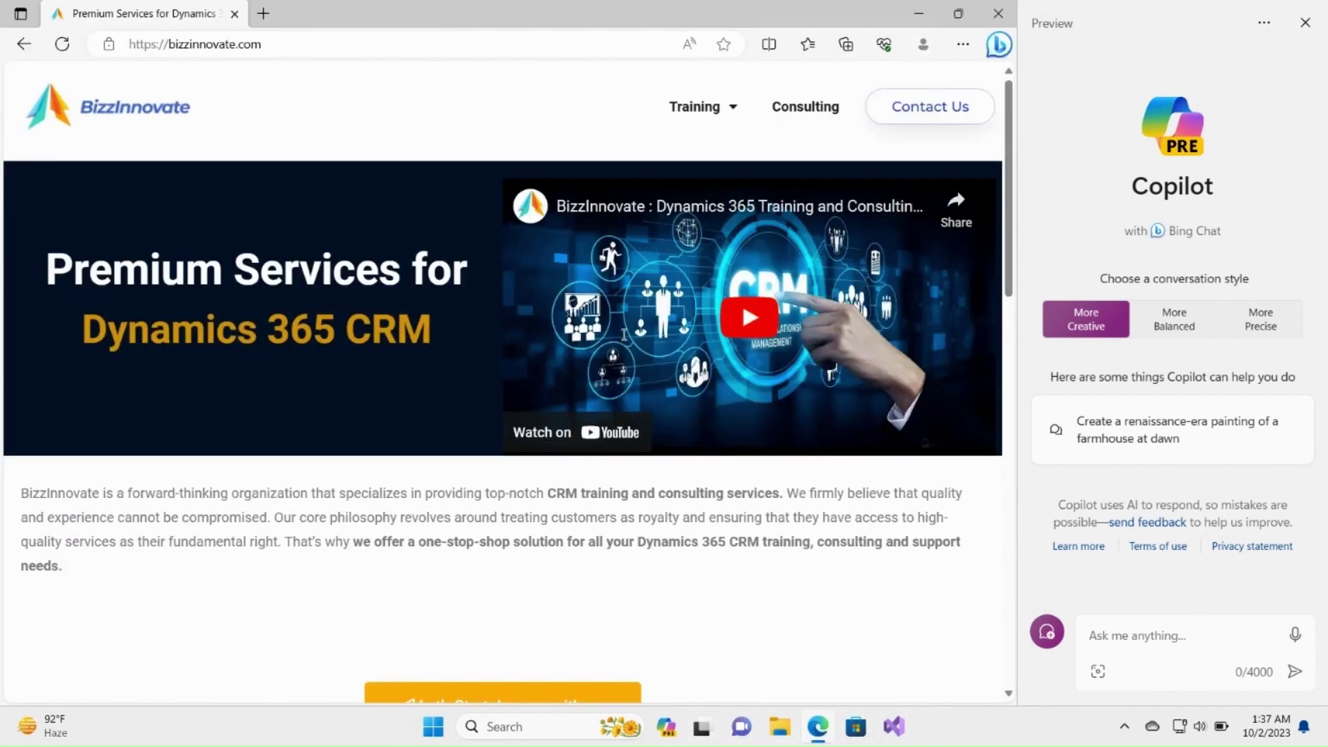
click(406, 45)
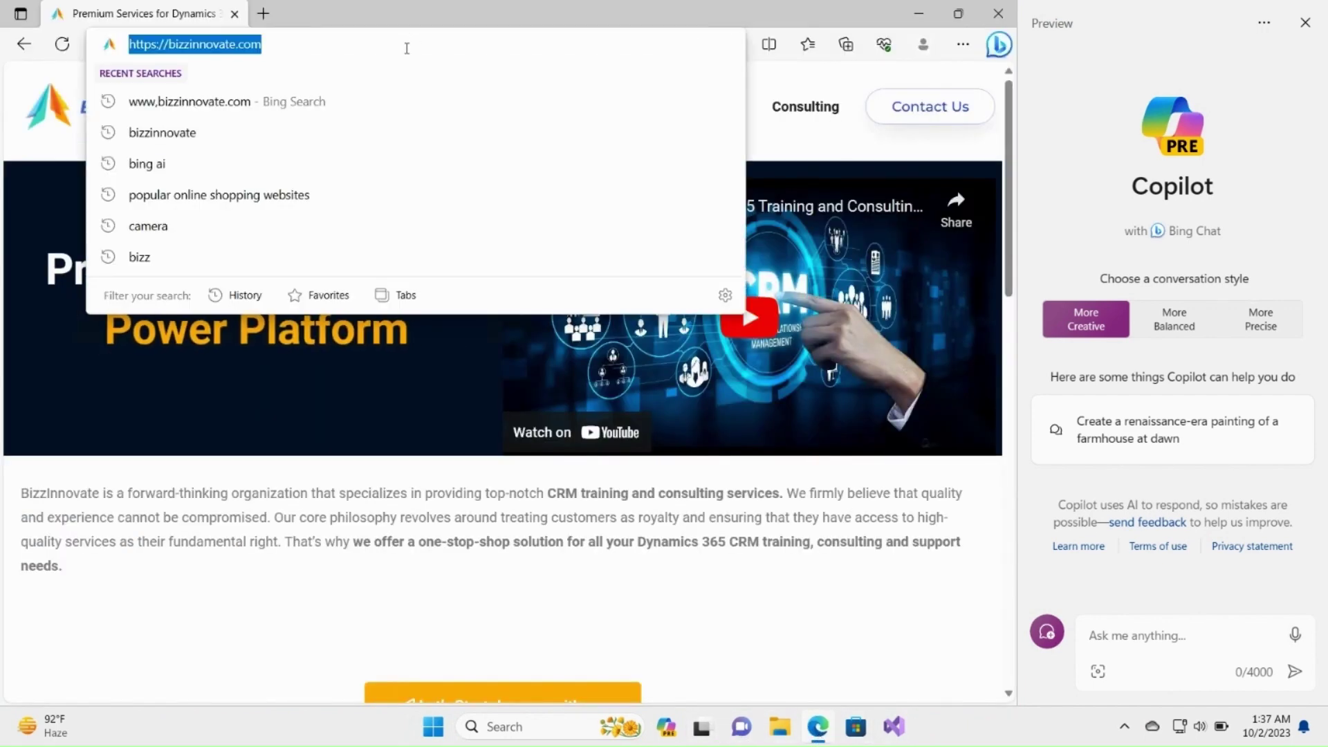
click(406, 47)
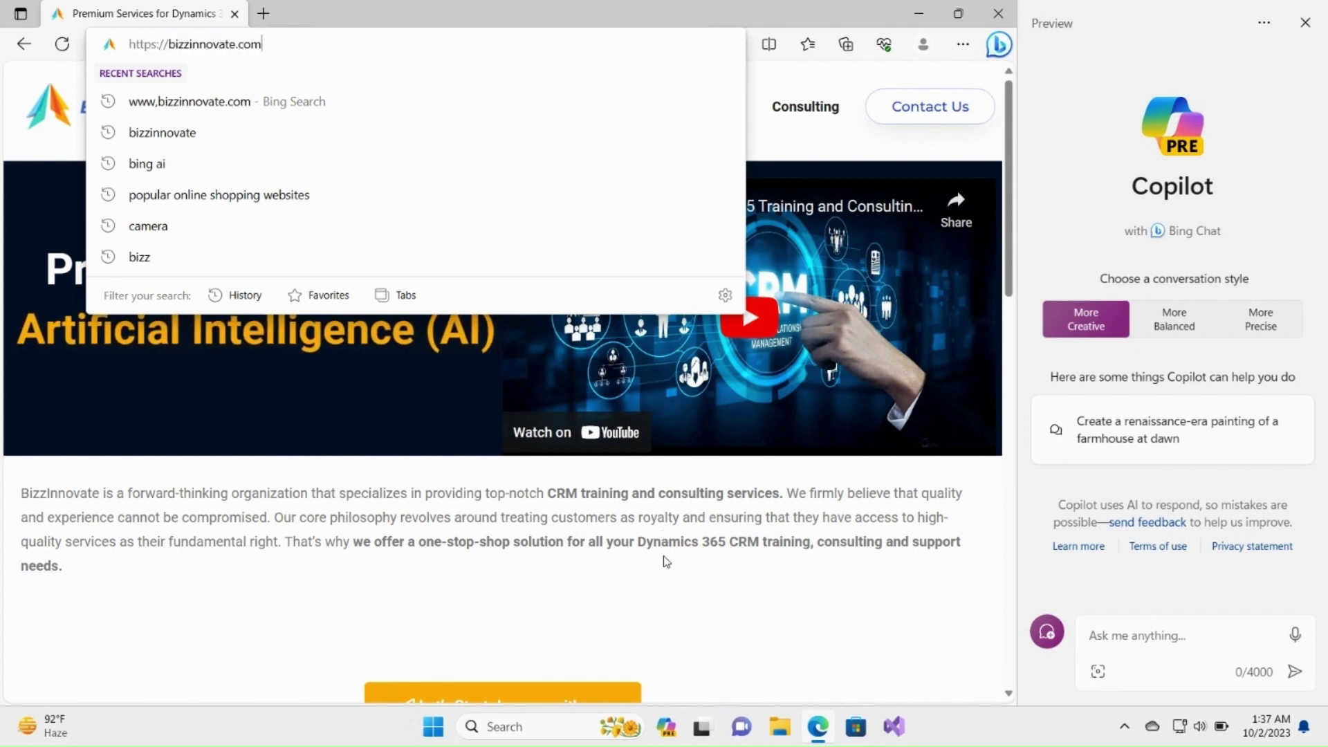
click(683, 537)
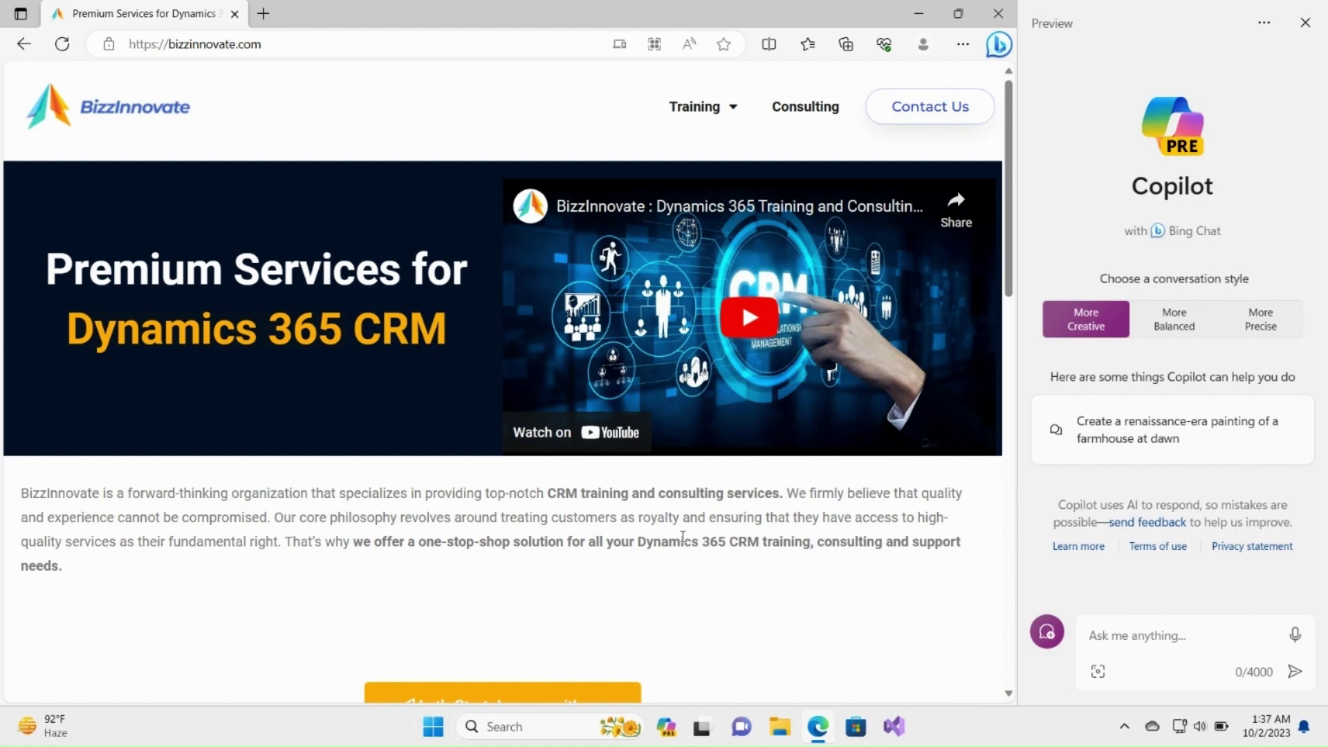
- Capture a rectangular snip of the BizzInnovate logo in the page header and add the copied image to the Copilot chat
key(super+shift+s)
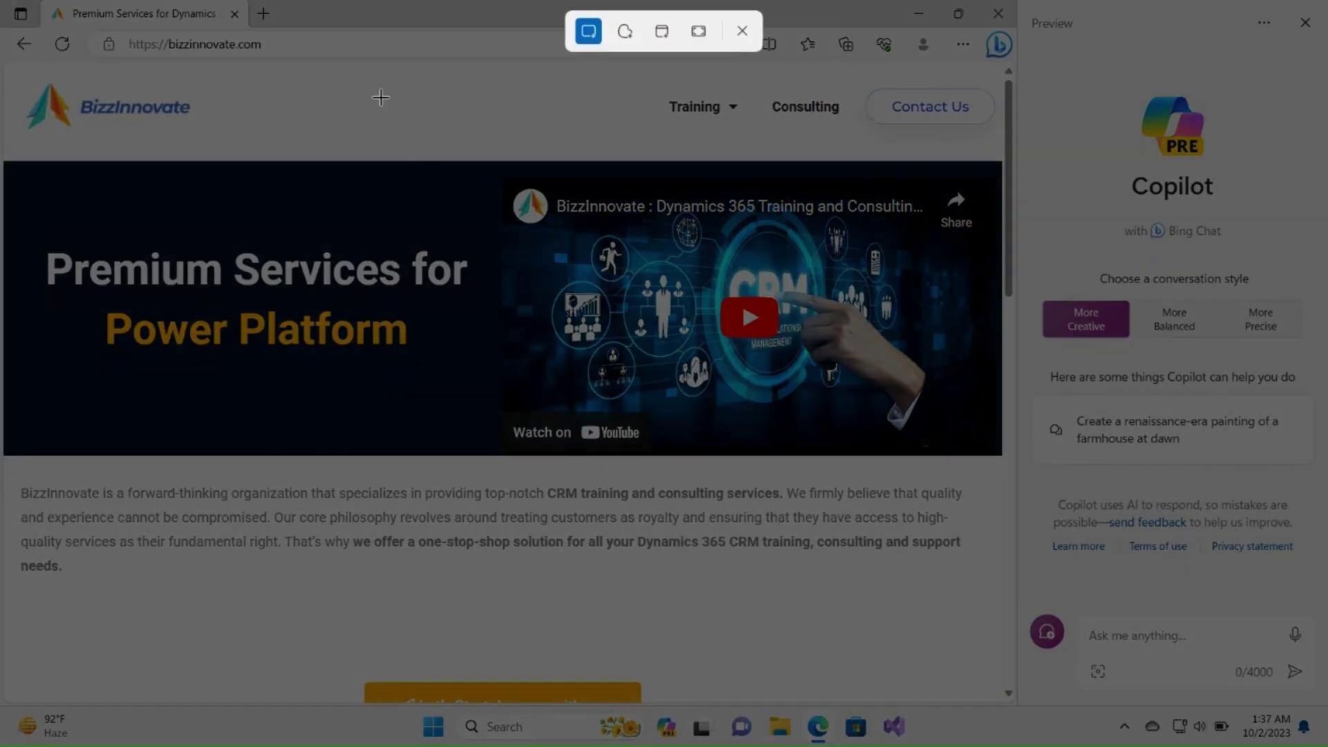
drag(20, 81, 217, 140)
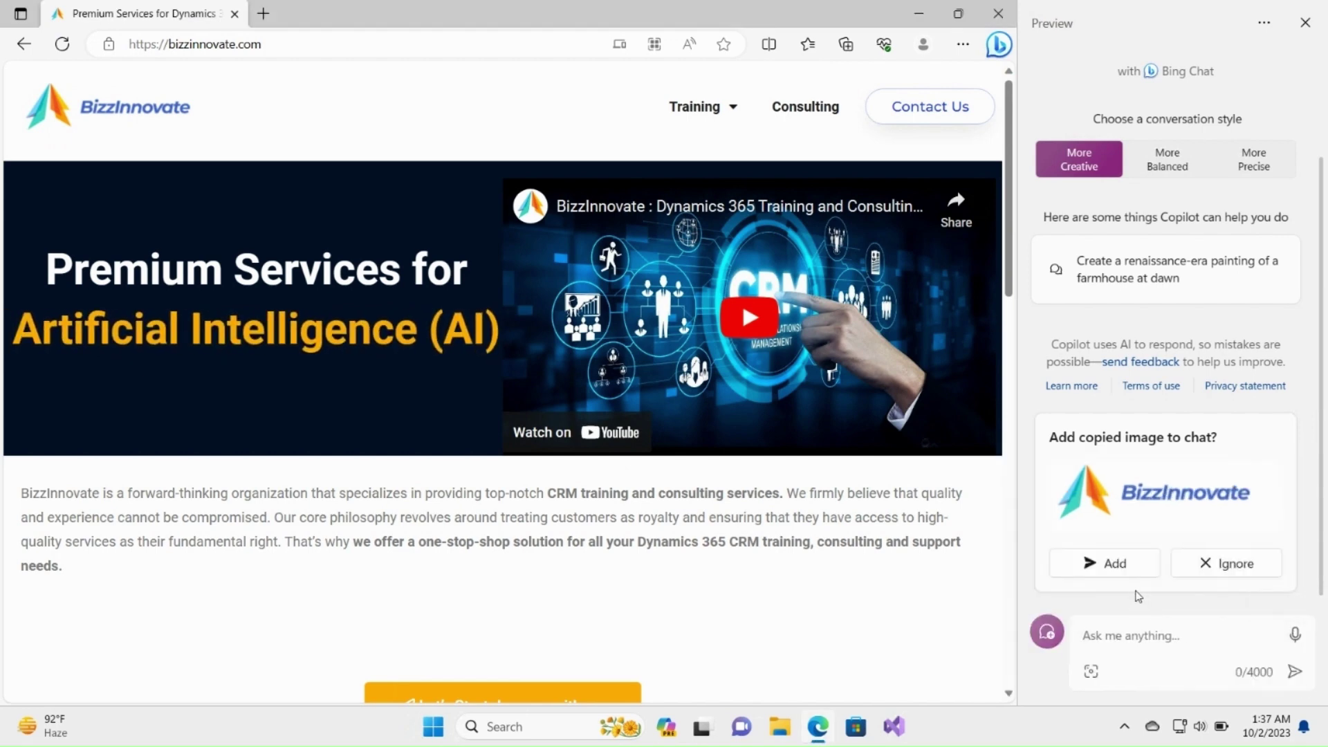
click(1132, 571)
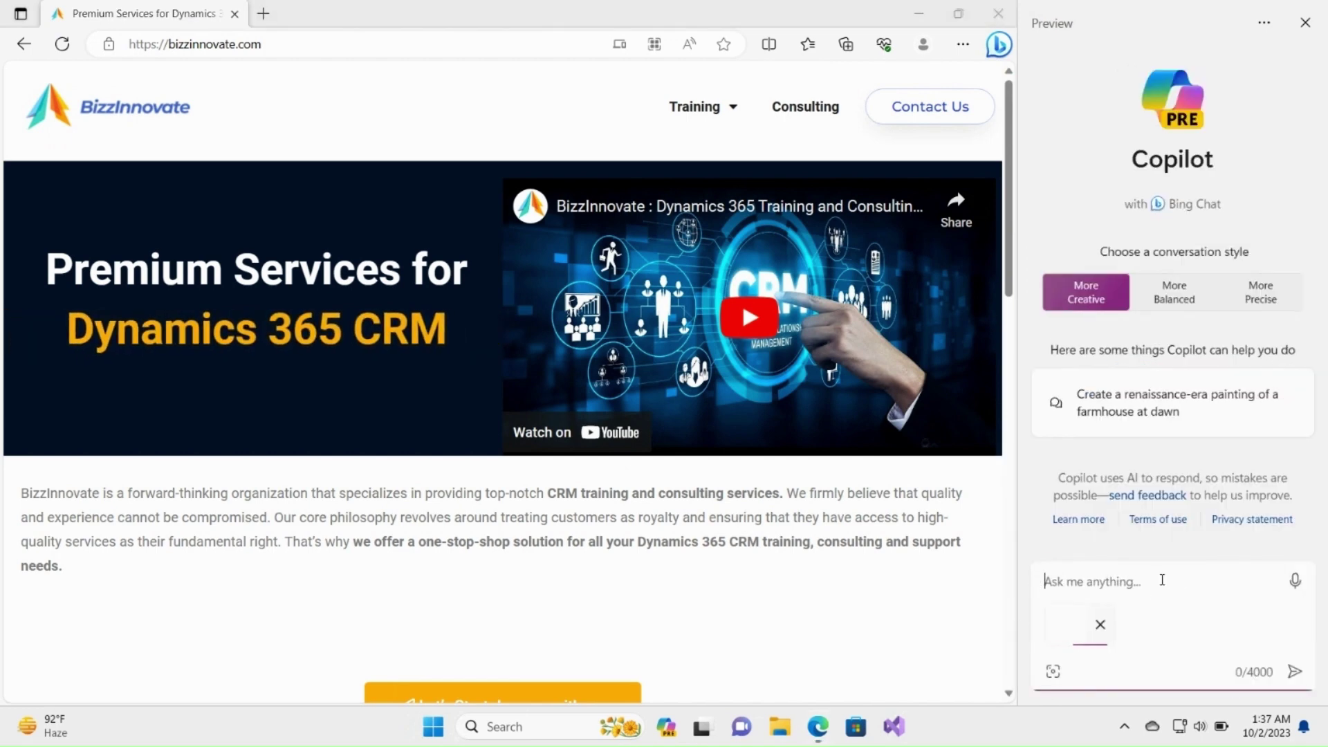
- Ask Copilot to "descibe this image" about the logo and follow up with the suggested question "Can you describe the logo in English?"
text(de)
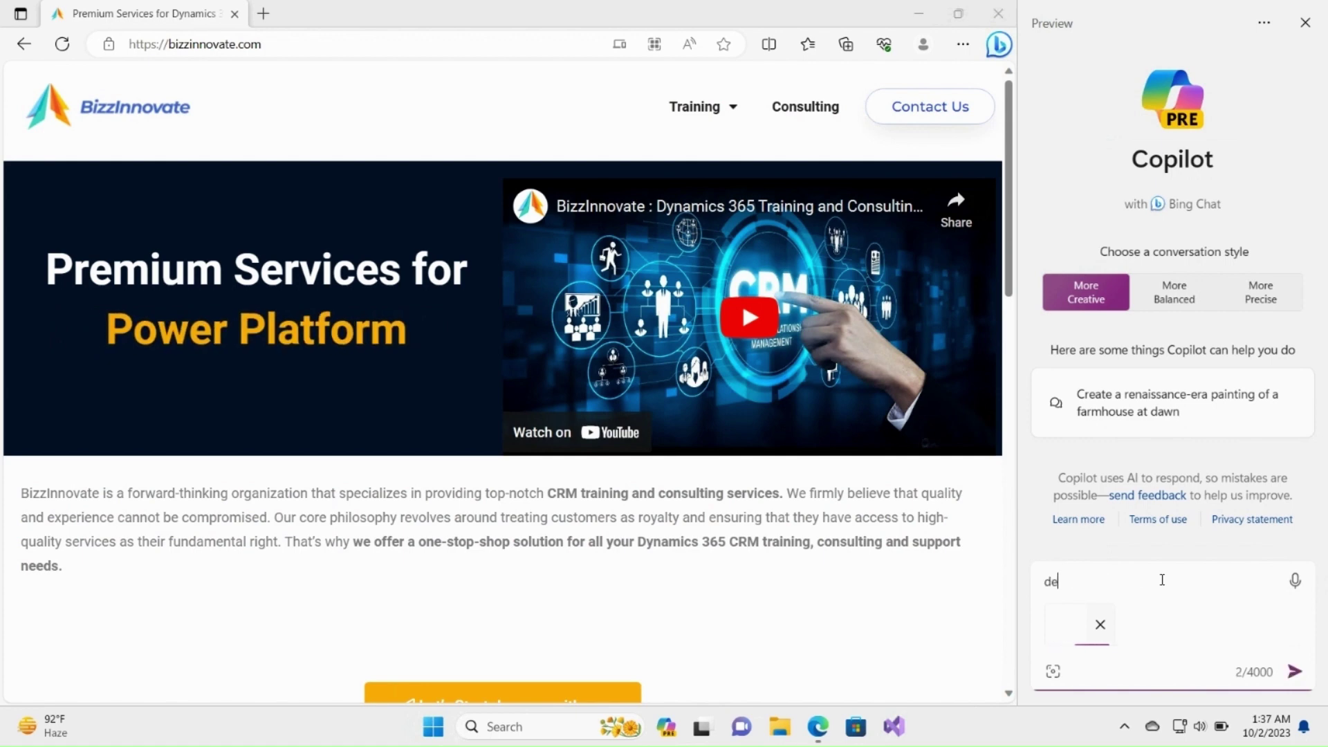
text(scibe)
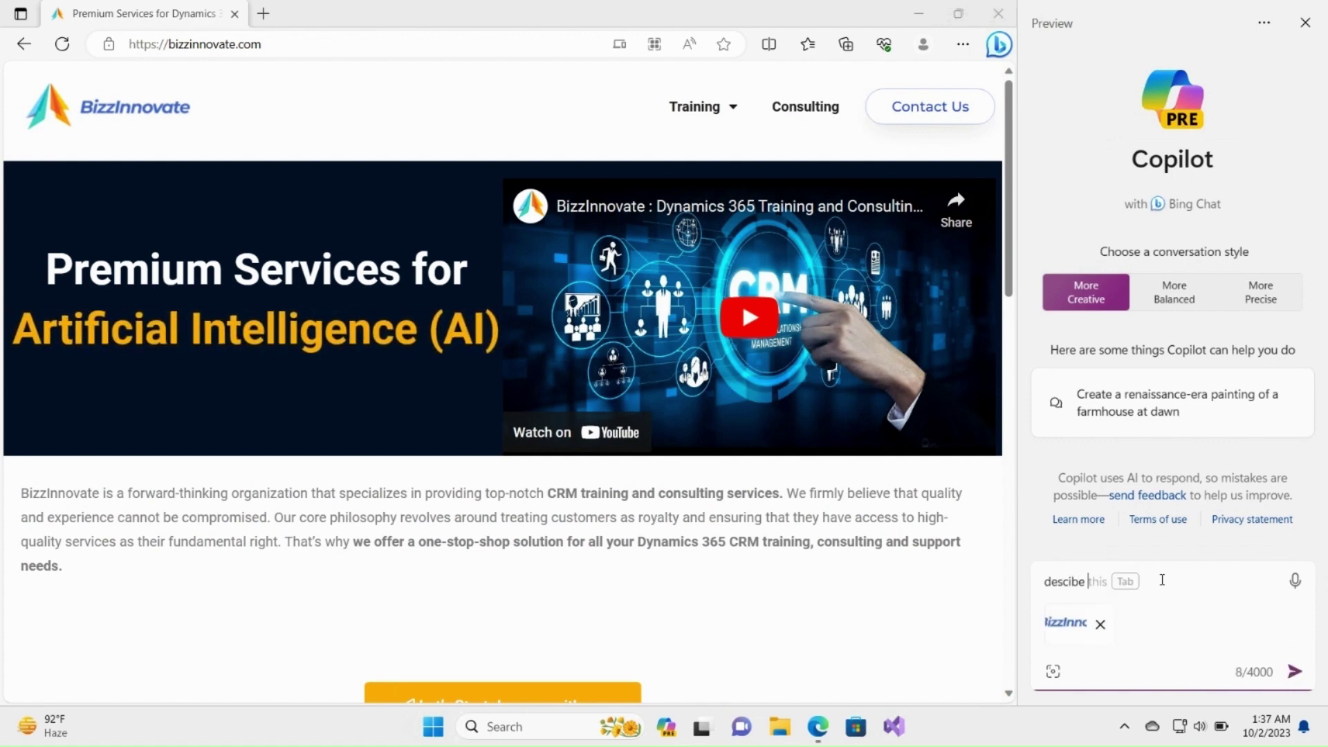
key(Tab)
key(Tab)
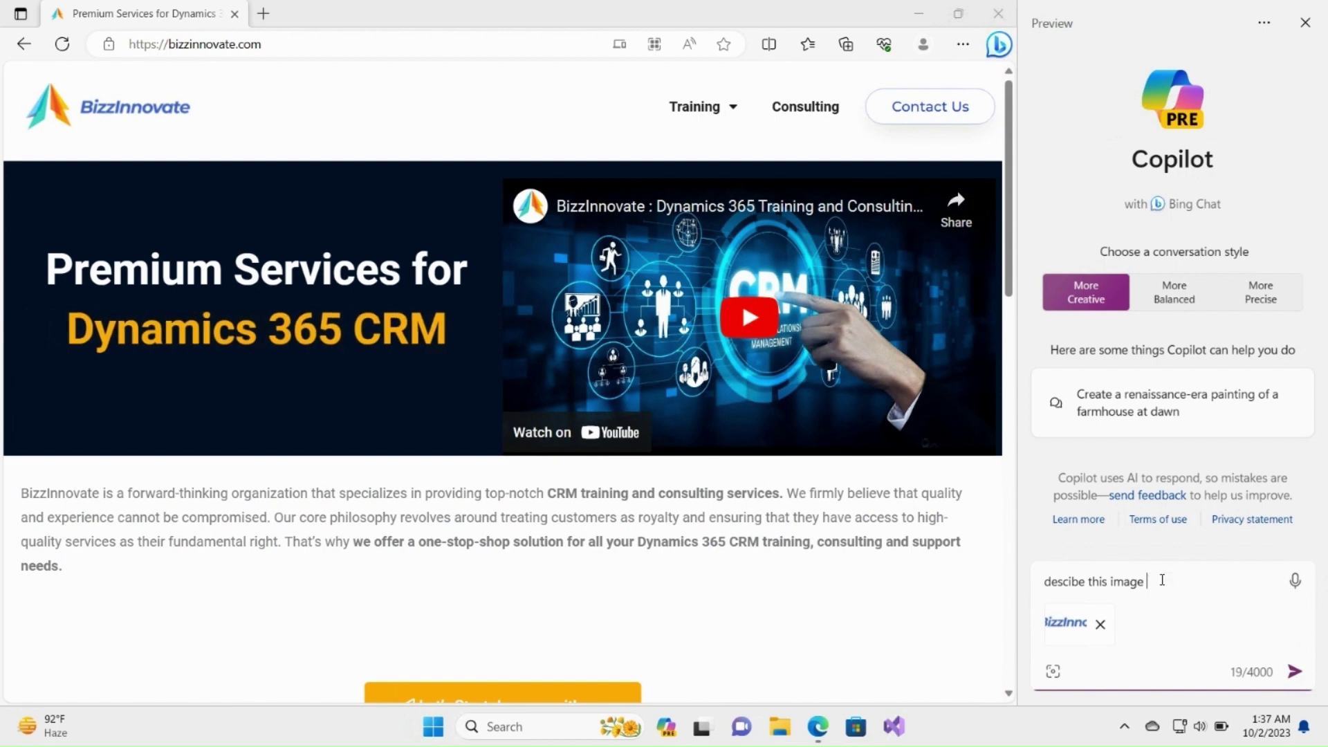
key(Return)
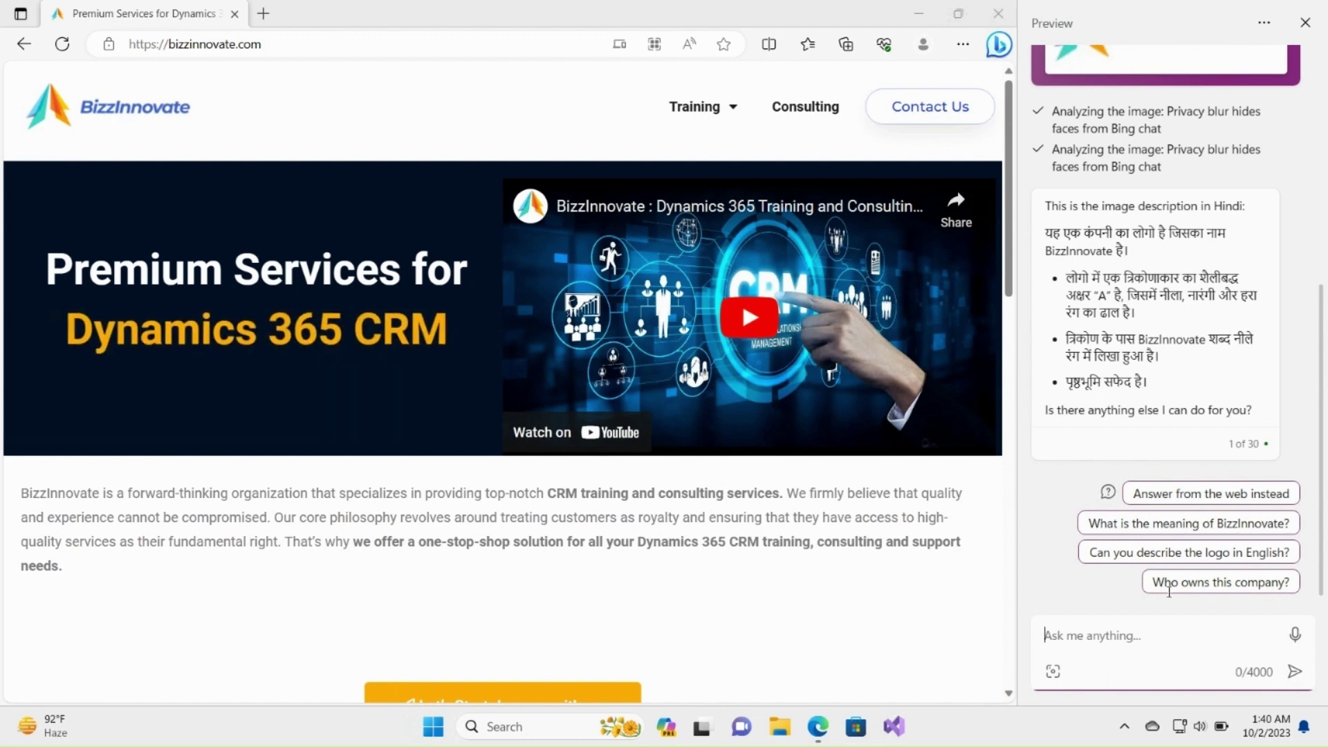
click(1212, 558)
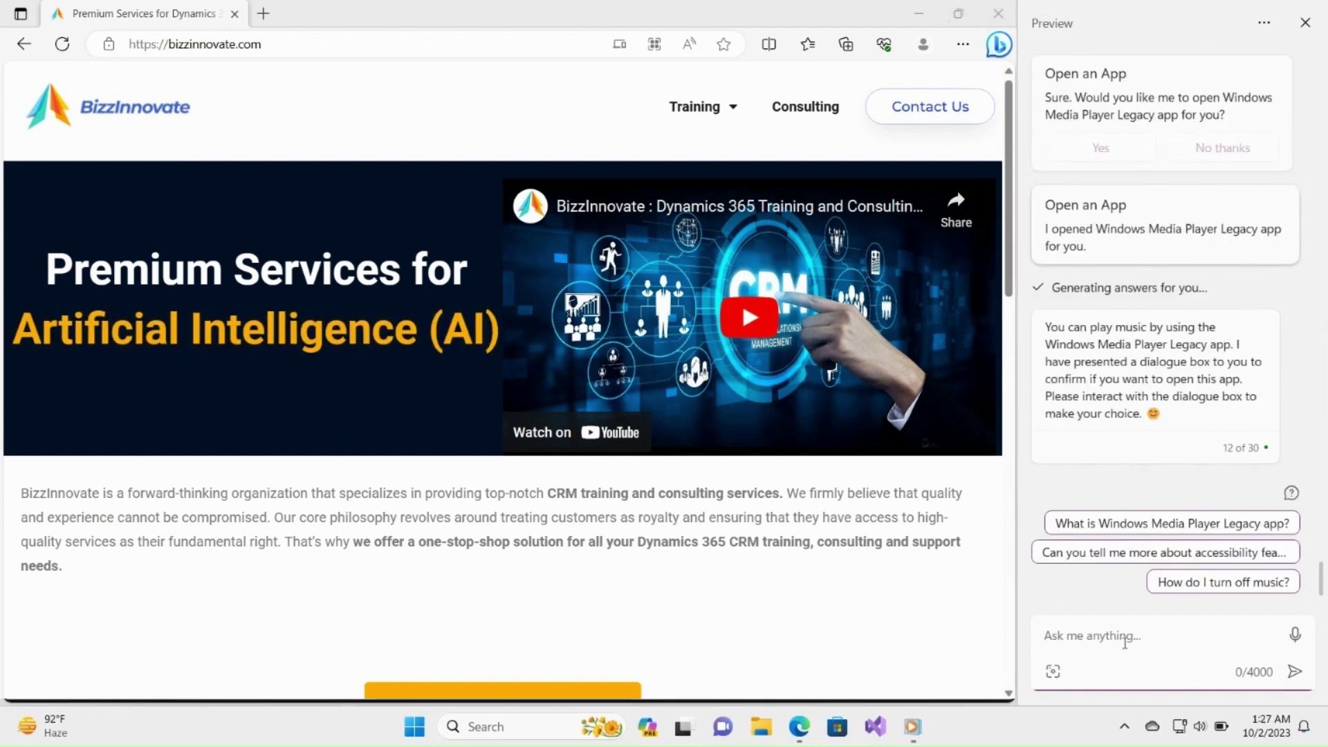
- Ask Copilot "is mcdonald's offering free"
text(is mc)
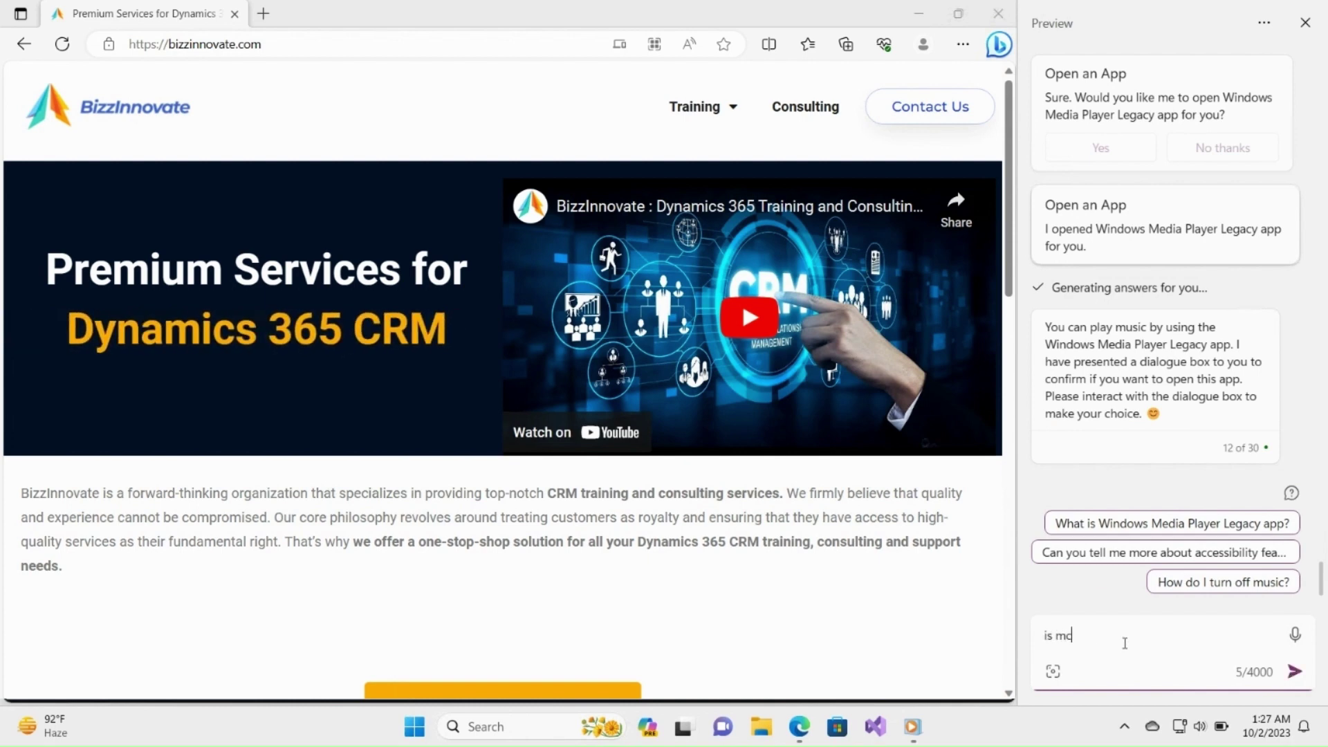
text(donald's offe)
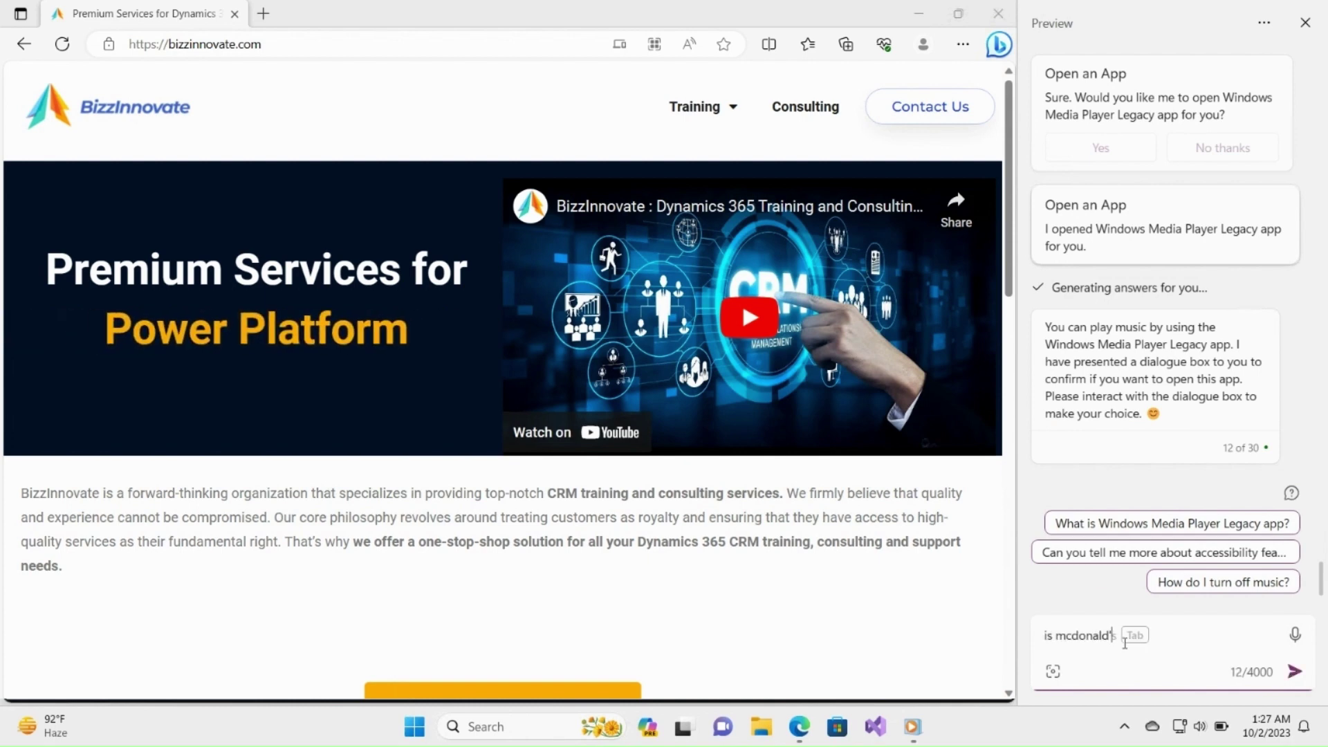
text(r)
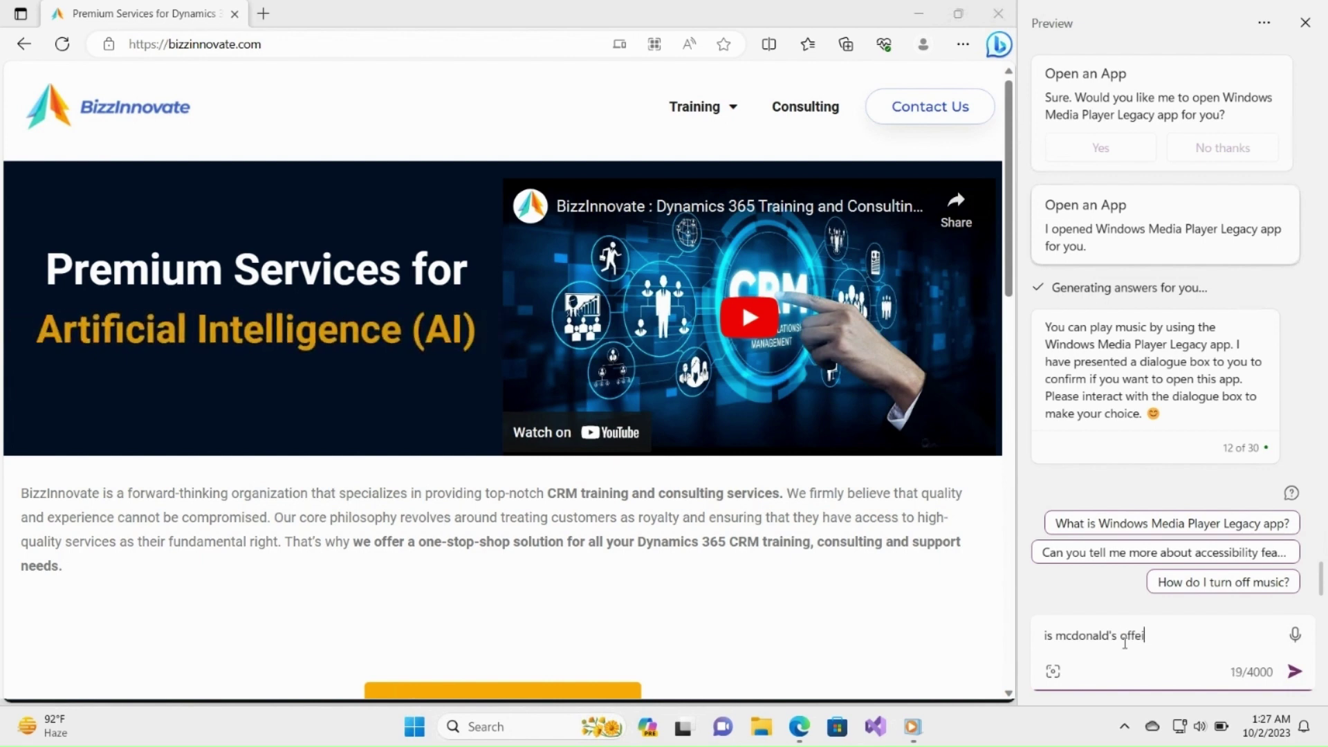
key(BackSpace)
key(BackSpace)
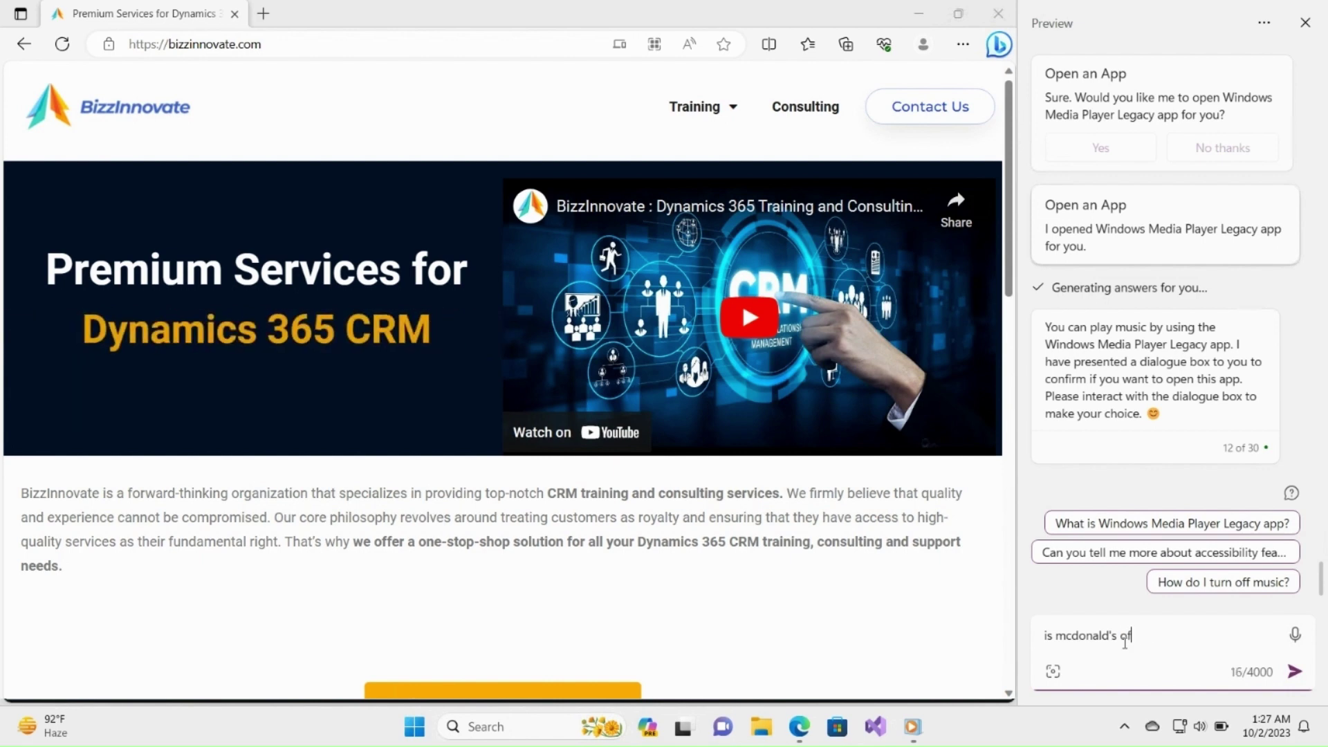
text(fering free)
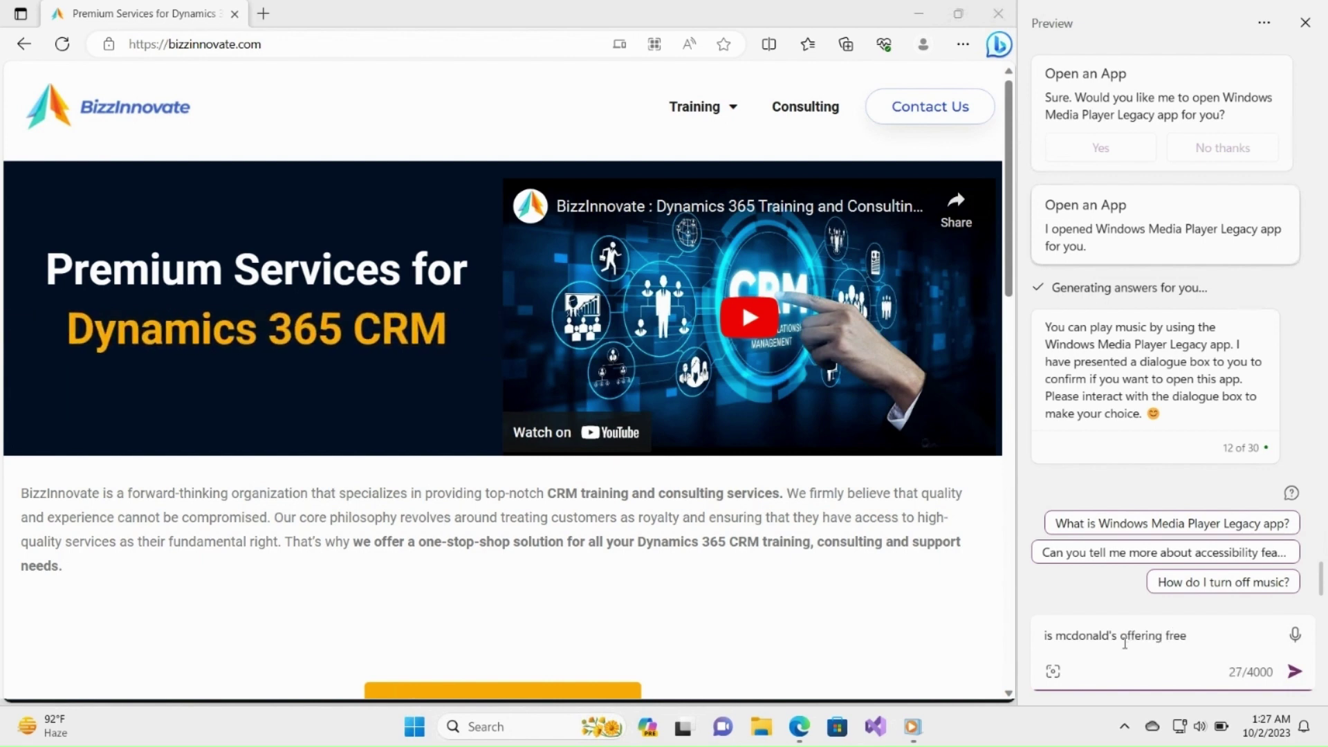
key(Return)
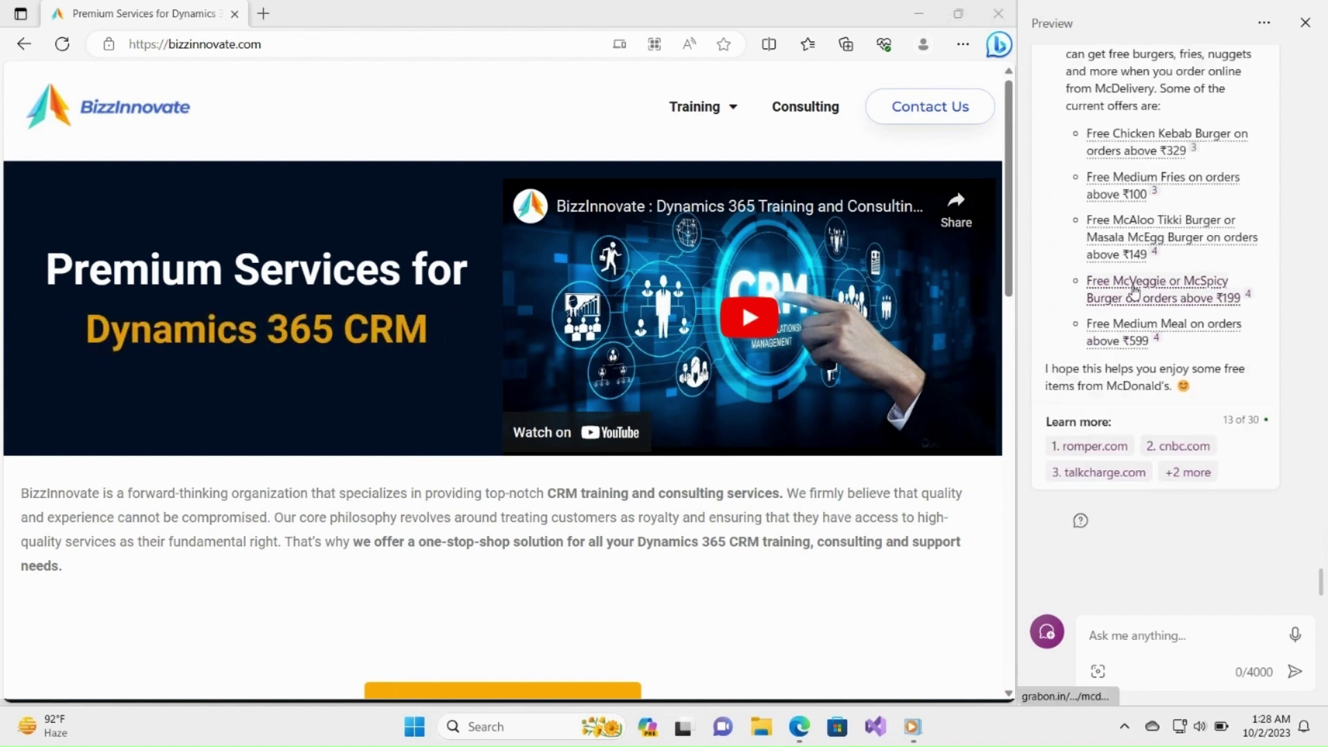
- Open the "Free McVeggie or McSpicy Burger on orders above ₹199" offer link from Copilot's answer and return to the chat prompt
click(1134, 290)
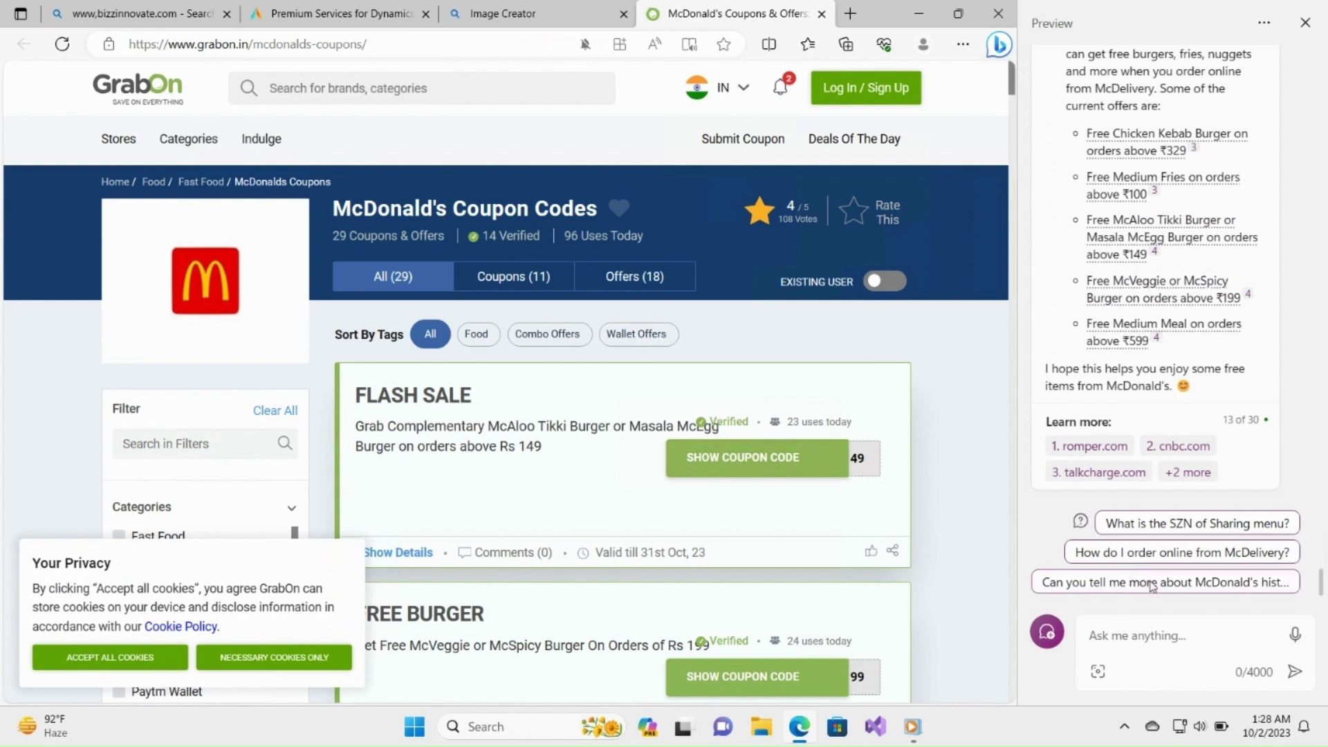
click(1153, 634)
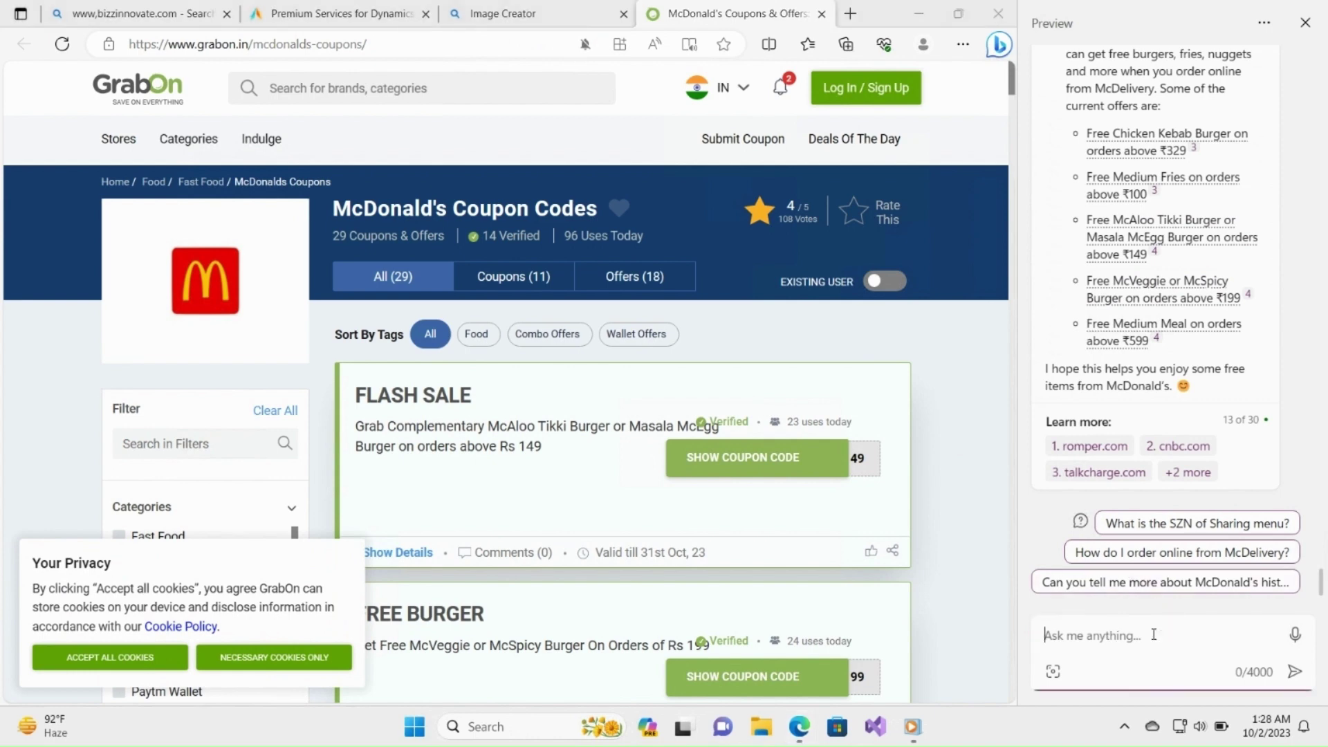